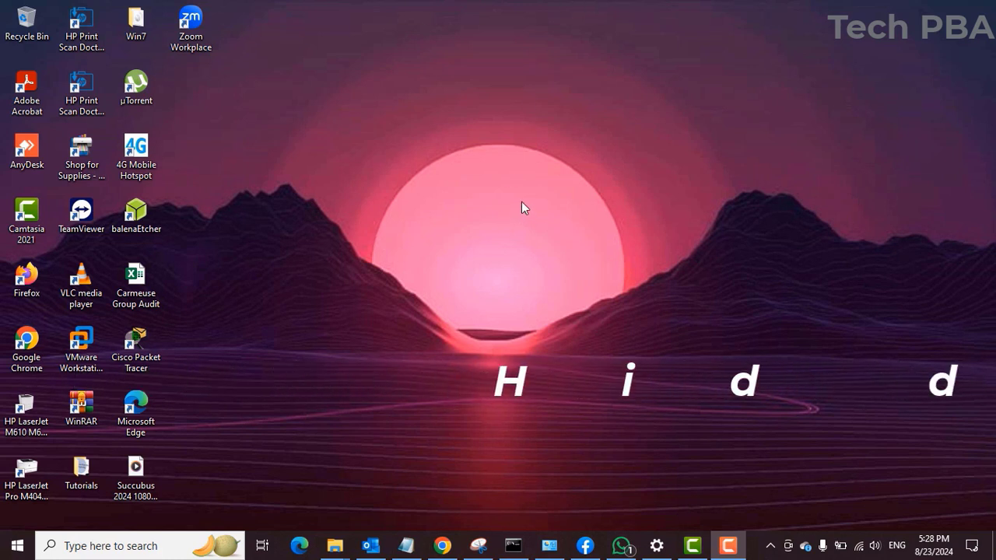
Step: Open the Win+X quick-link menu listing PowerShell (Admin), Task Manager, Settings and Run
{"action": "key", "text": "super+x"}
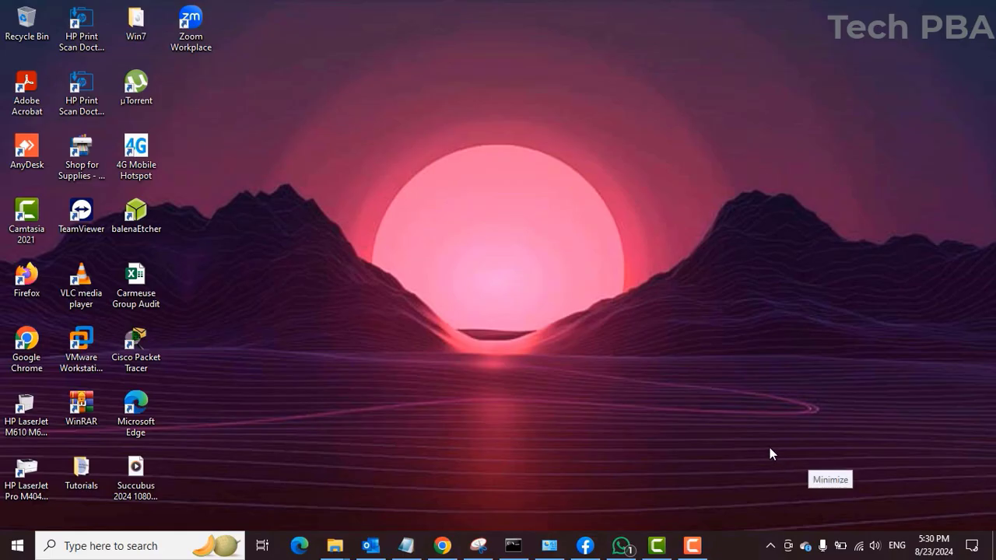
Step: Open Apps & features with Win+X, F, scroll its 72 installed apps, then close Settings
{"action": "key", "text": "super+x"}
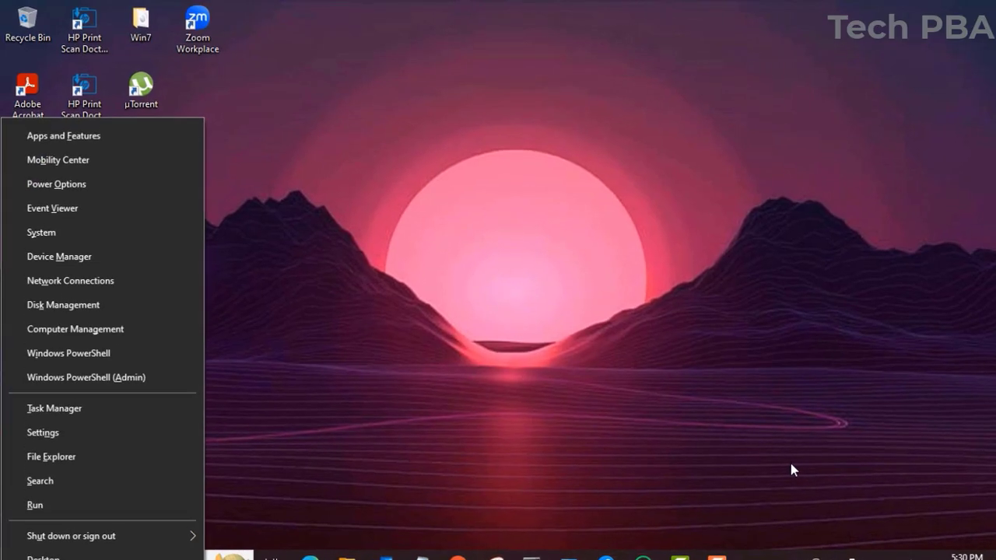
{"action": "key", "text": "f"}
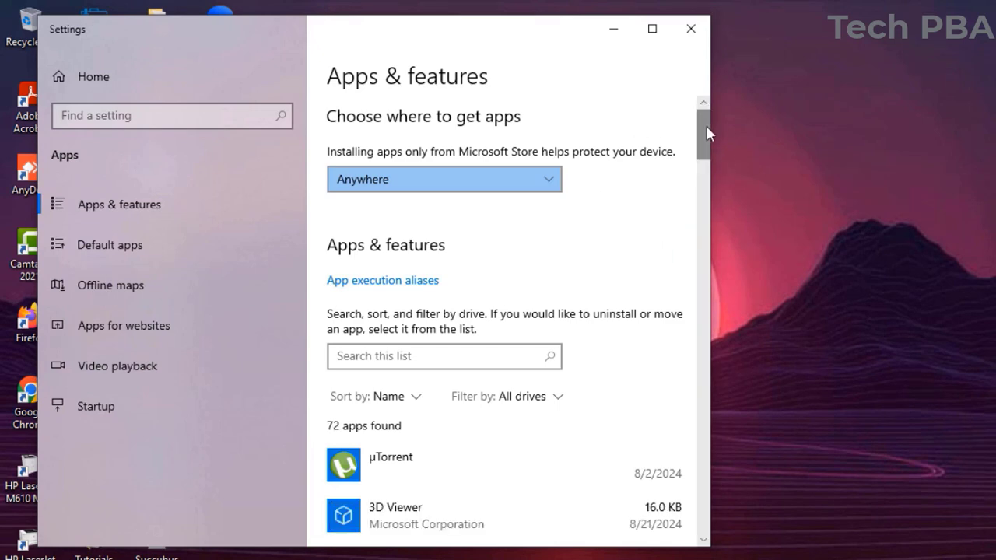
{"action": "scroll", "coordinate": [707, 144], "scroll_direction": "down", "scroll_amount": 2}
{"action": "left_click_drag", "start_coordinate": [705, 142], "coordinate": [703, 117]}
{"action": "left_click", "coordinate": [690, 29]}
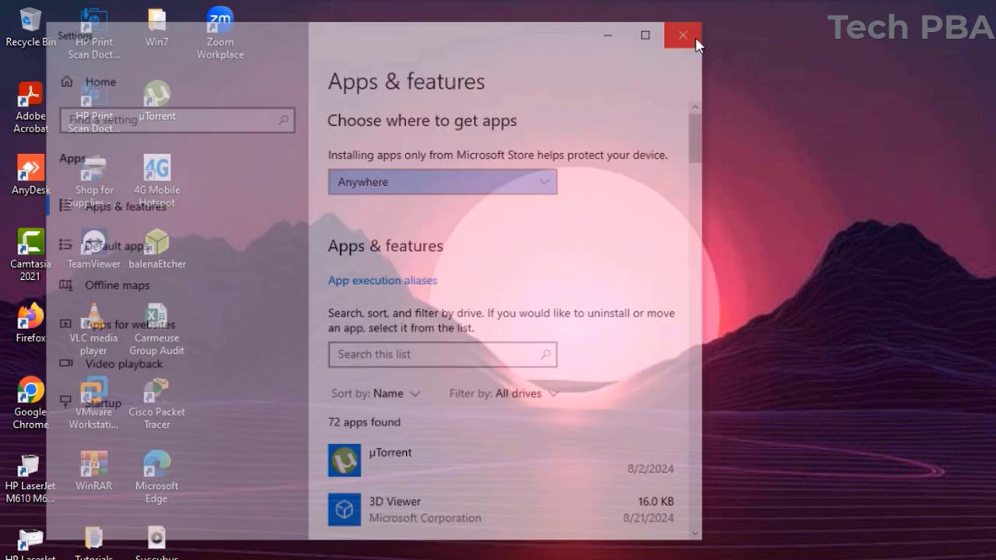
Step: Open the Power & sleep settings from the Win+X menu with the O key
{"action": "key", "text": "super+x"}
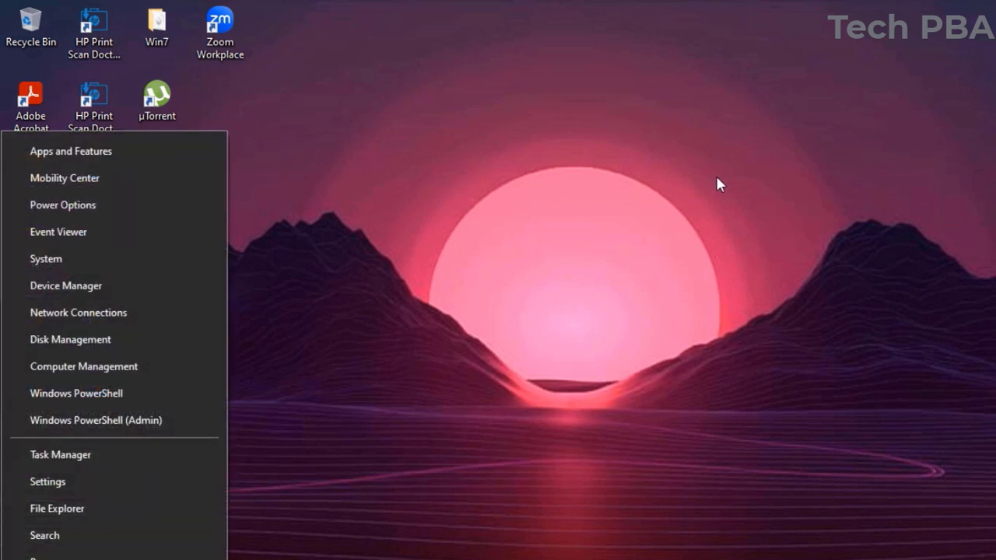
{"action": "key", "text": "Escape"}
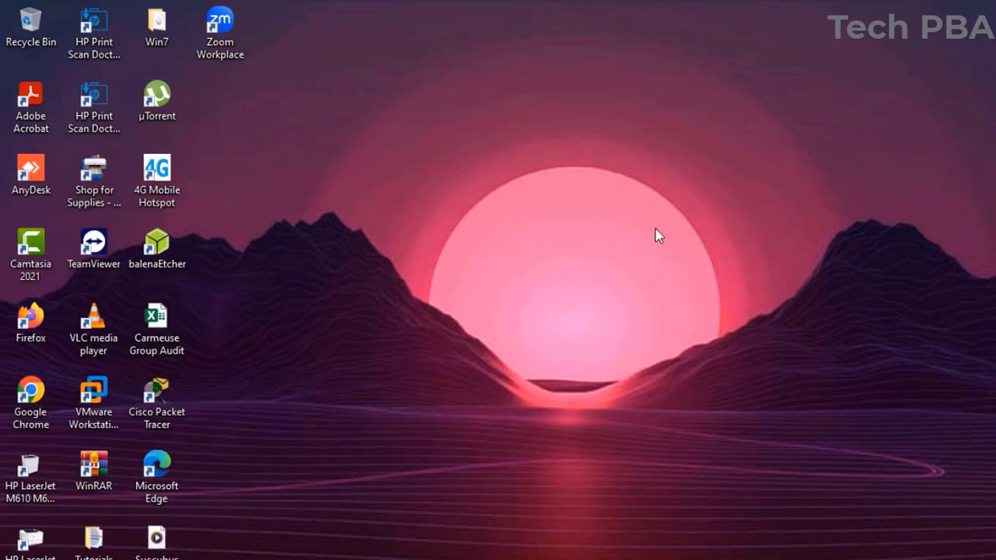
{"action": "key", "text": "super+x"}
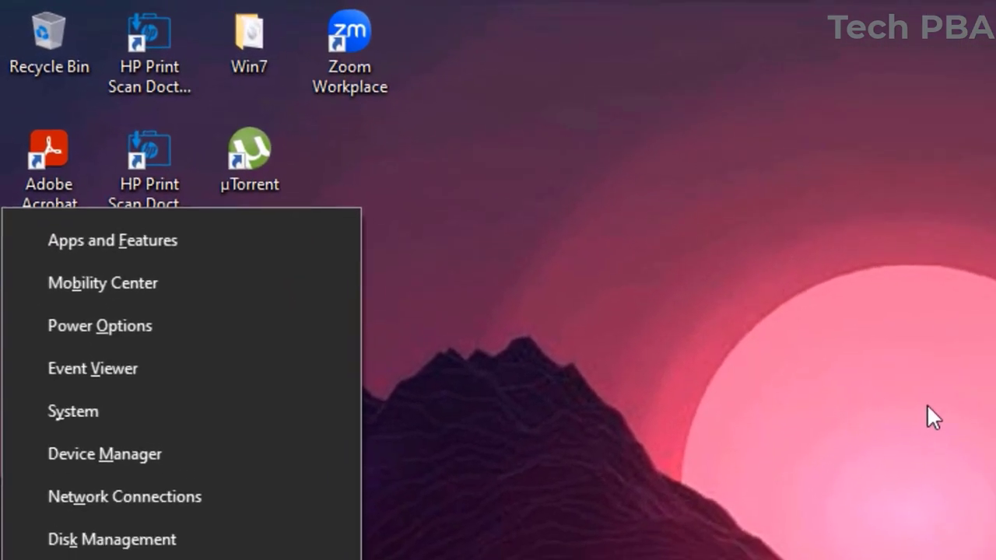
{"action": "key", "text": "o"}
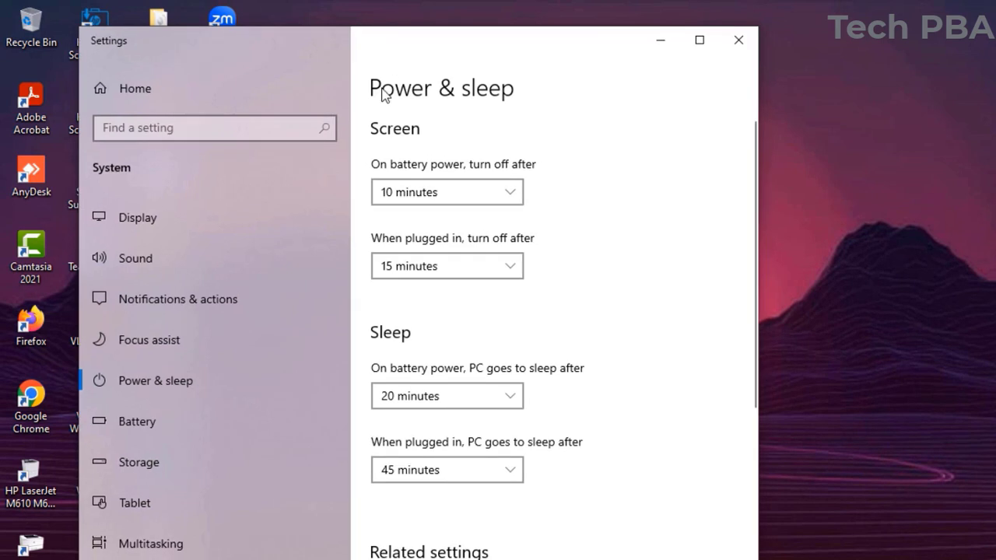
Step: Set the screen to turn off after 5 minutes on battery and 10 minutes plugged in
{"action": "left_click", "coordinate": [513, 193]}
{"action": "left_click", "coordinate": [422, 220]}
{"action": "left_click", "coordinate": [500, 199]}
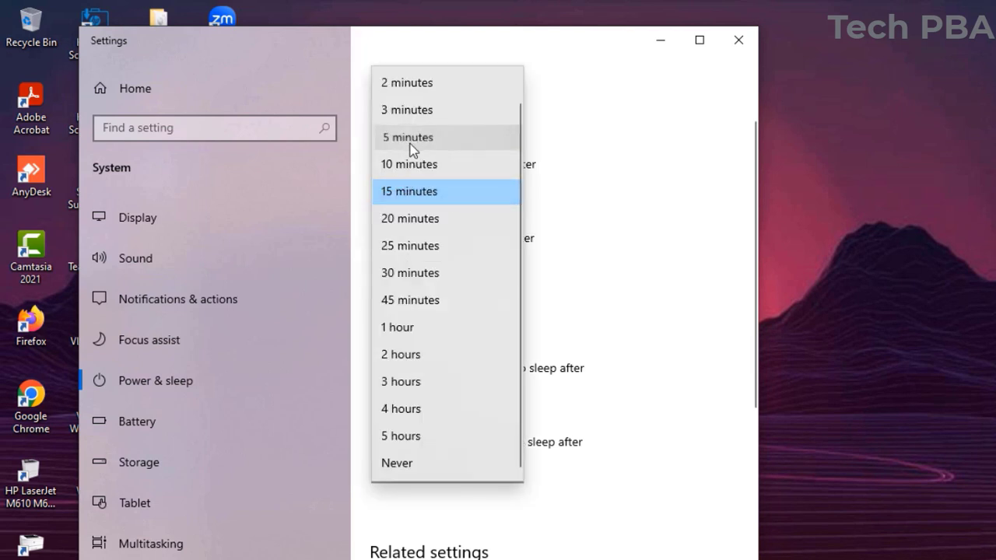
{"action": "left_click", "coordinate": [505, 138]}
{"action": "left_click", "coordinate": [468, 271]}
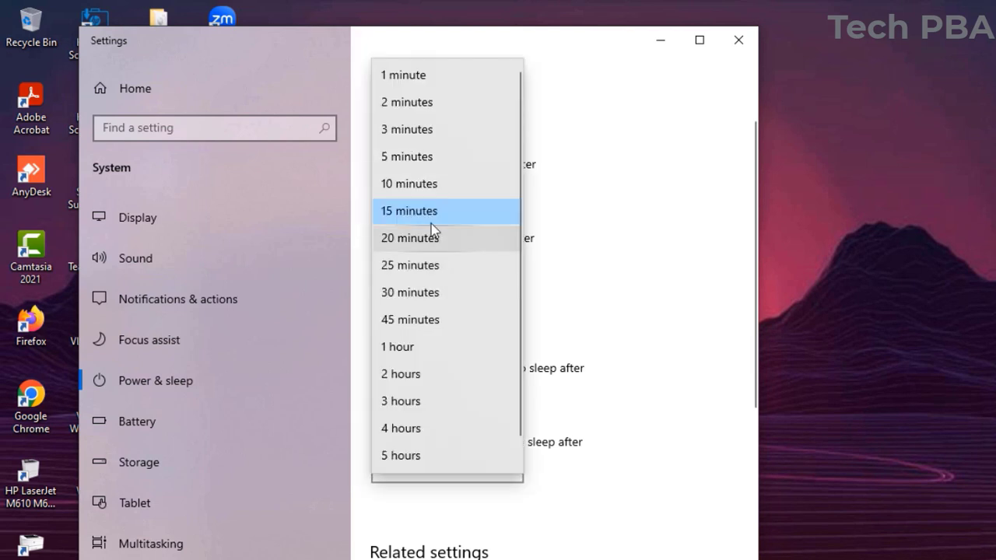
{"action": "left_click", "coordinate": [406, 184]}
Step: Set sleep to 15 minutes on battery and 30 minutes plugged in
{"action": "left_click", "coordinate": [475, 399]}
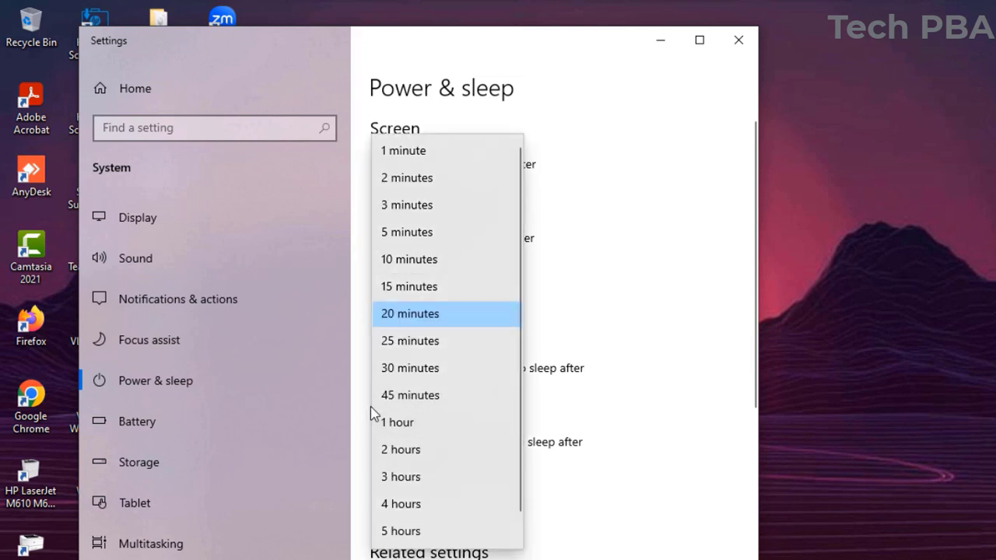
{"action": "left_click", "coordinate": [405, 286]}
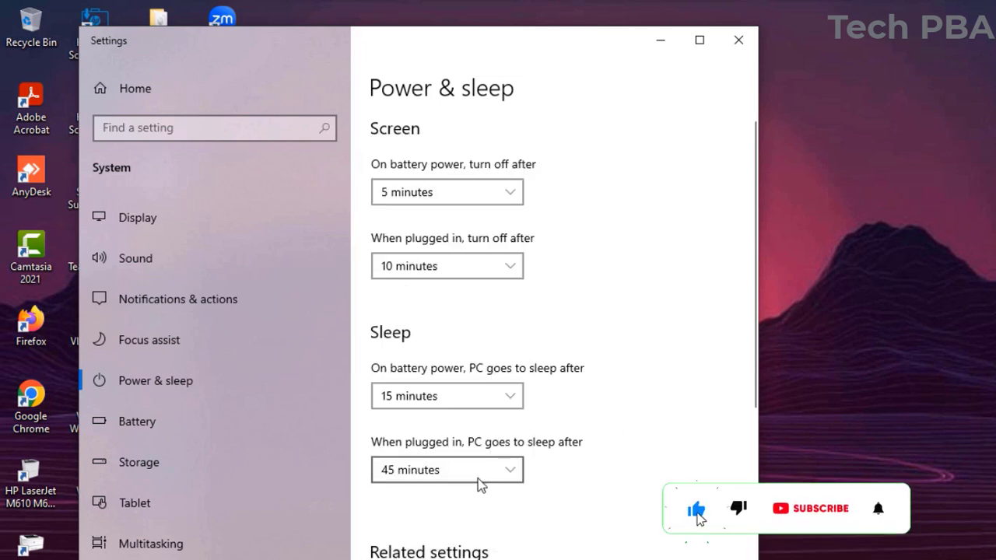
{"action": "left_click", "coordinate": [502, 469]}
{"action": "left_click", "coordinate": [402, 358]}
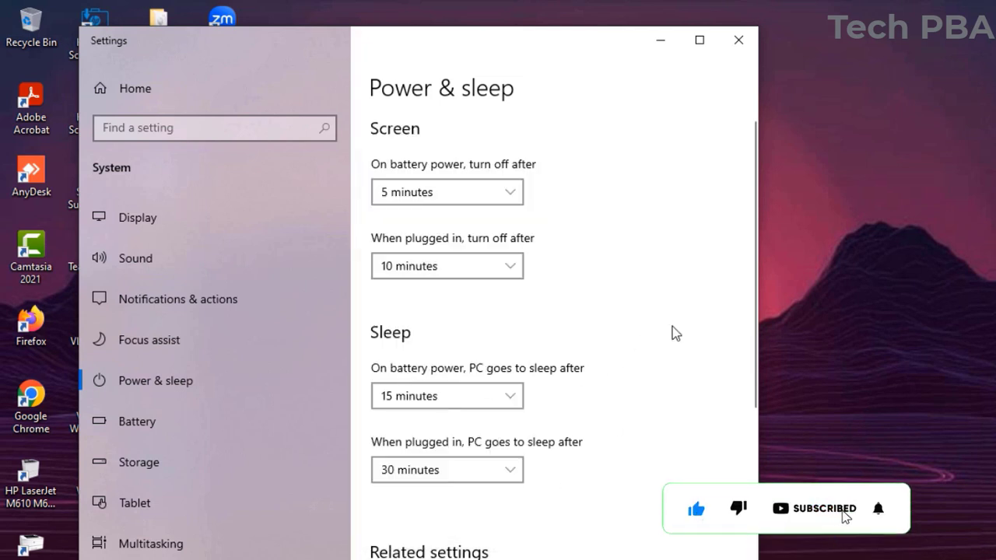
{"action": "scroll", "coordinate": [753, 252], "scroll_direction": "down", "scroll_amount": 5}
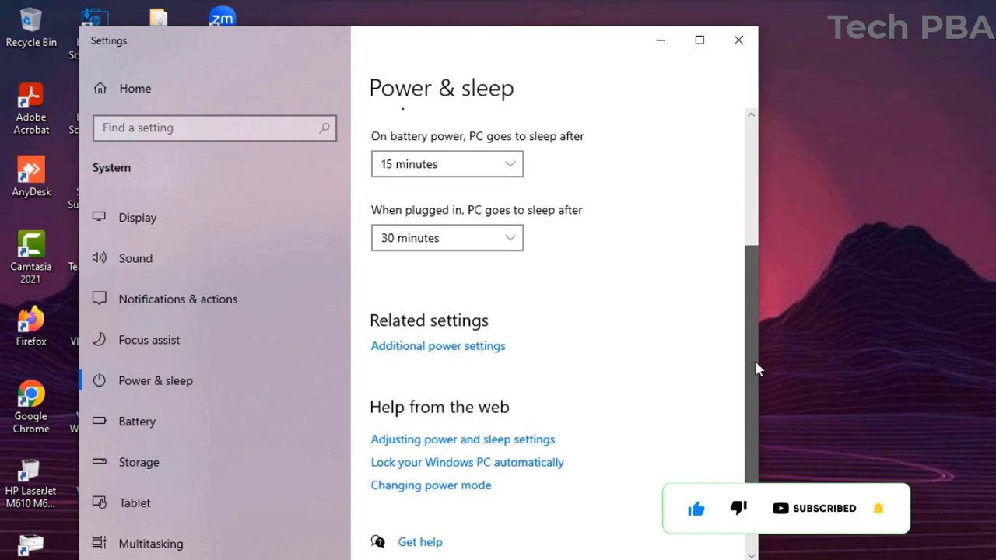
{"action": "scroll", "coordinate": [754, 361], "scroll_direction": "up", "scroll_amount": 5}
{"action": "left_click", "coordinate": [738, 40]}
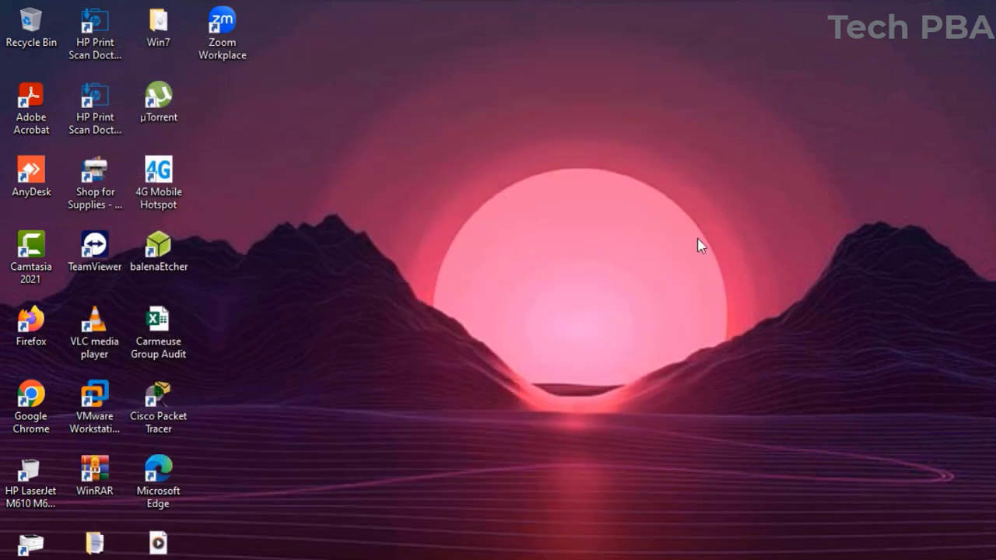
{"action": "key", "text": "super+x"}
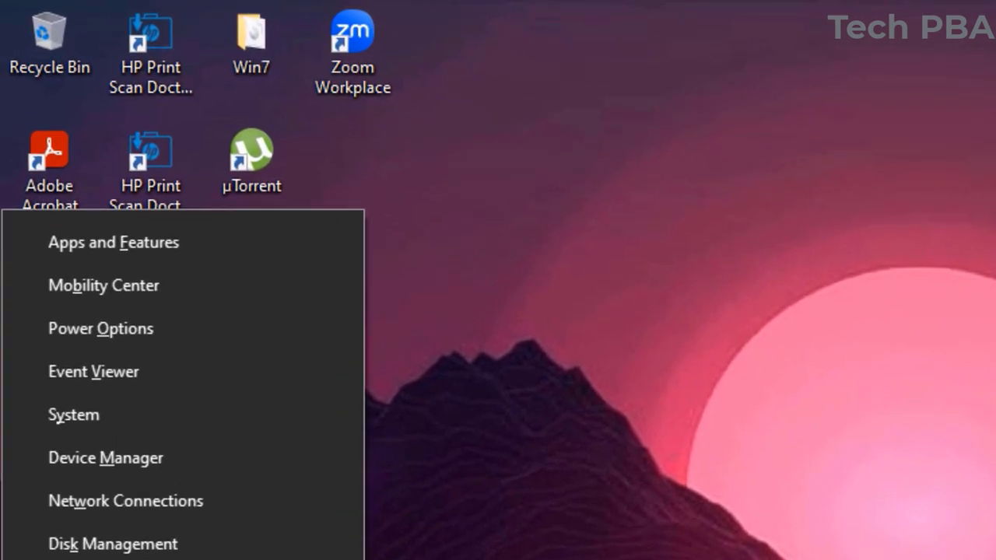
{"action": "key", "text": "y"}
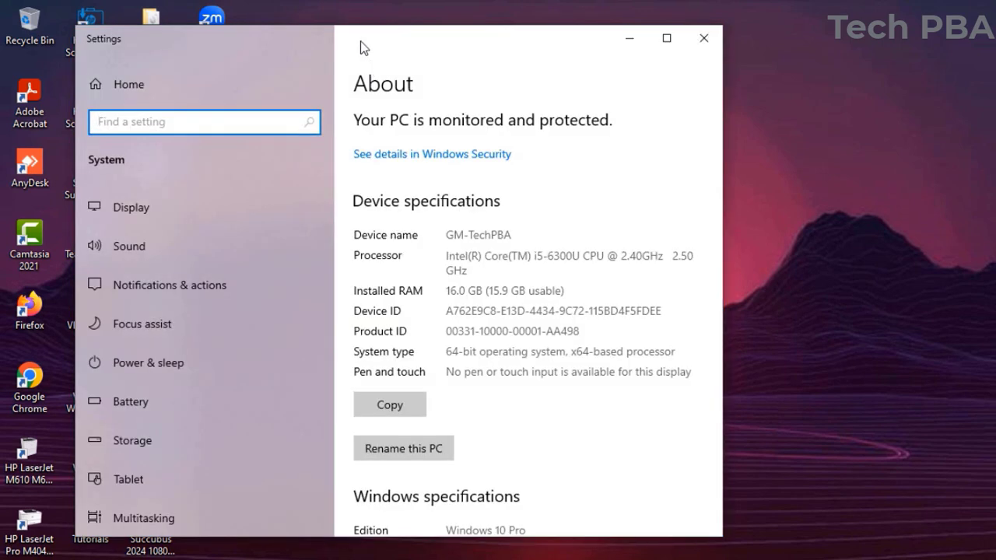
{"action": "left_click_drag", "start_coordinate": [361, 43], "coordinate": [416, 35]}
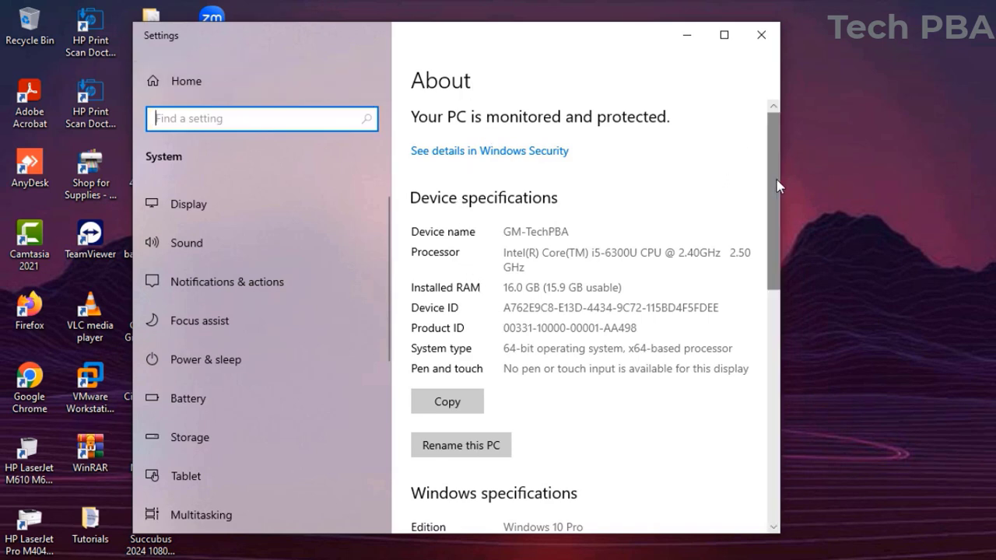
{"action": "left_click_drag", "start_coordinate": [778, 187], "coordinate": [773, 155]}
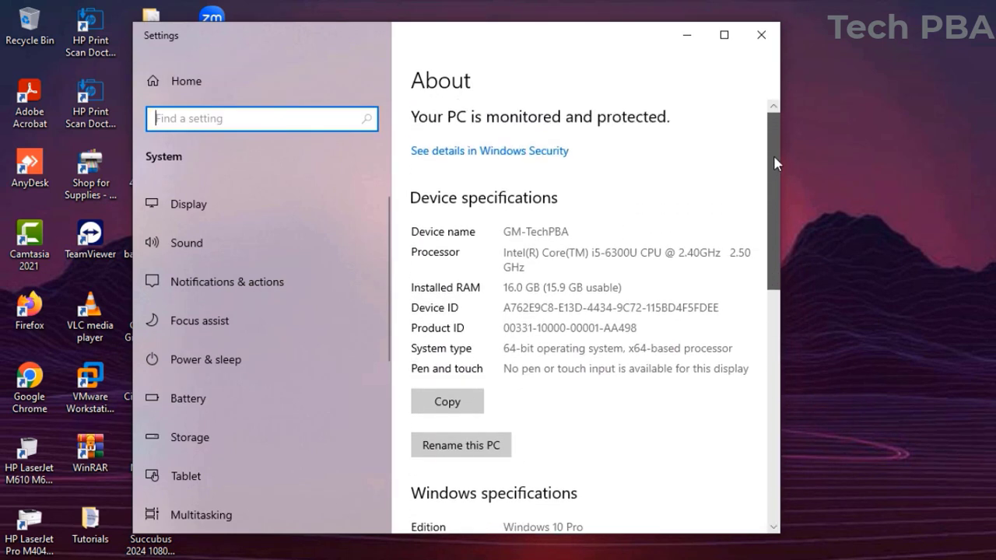
{"action": "mouse_move", "coordinate": [773, 189]}
{"action": "left_mouse_down"}
{"action": "mouse_move", "coordinate": [772, 242]}
{"action": "mouse_move", "coordinate": [768, 172]}
{"action": "left_mouse_up"}
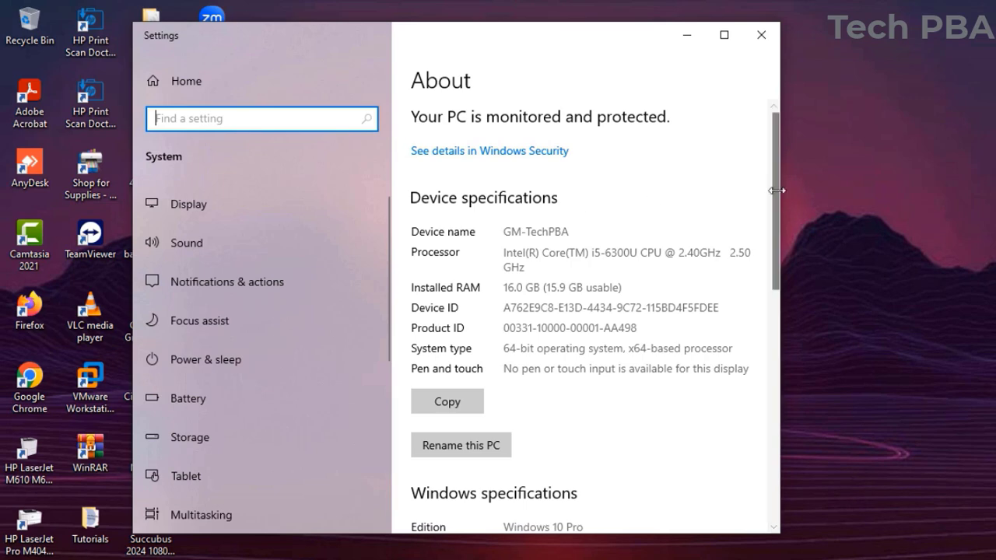
{"action": "left_click_drag", "start_coordinate": [773, 193], "coordinate": [764, 47]}
{"action": "left_click", "coordinate": [761, 37]}
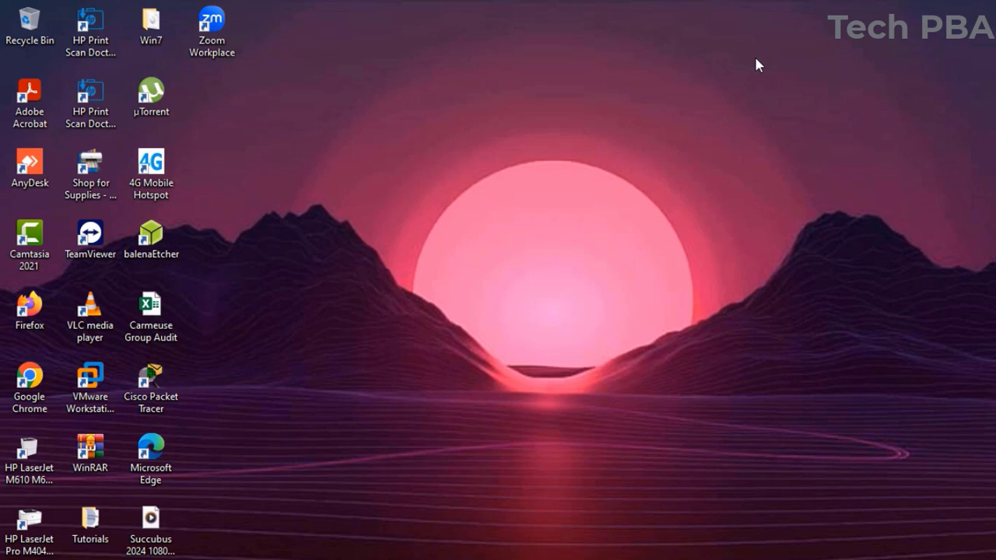
Step: Open Network & Internet Status with Win+X, W, then close the Settings window
{"action": "key", "text": "super+x"}
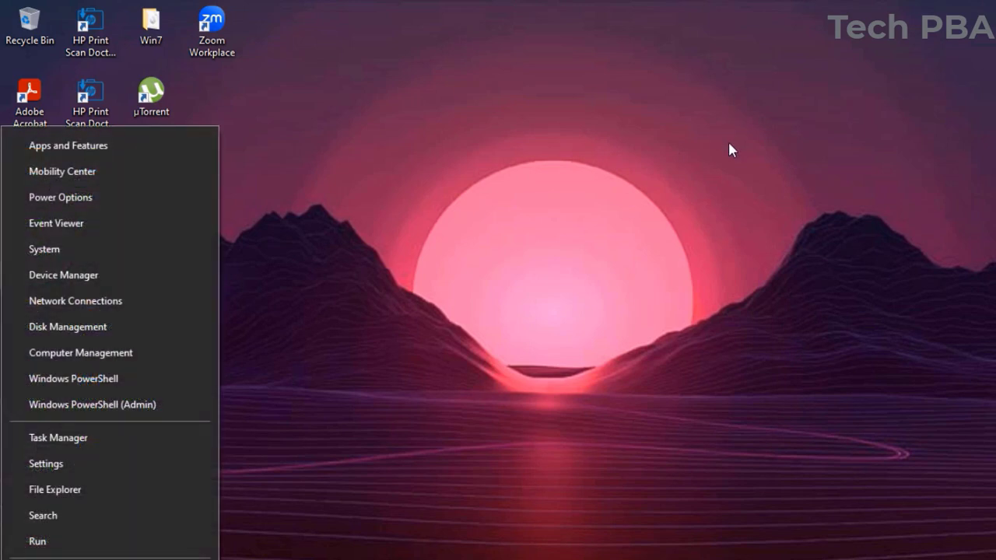
{"action": "key", "text": "Escape"}
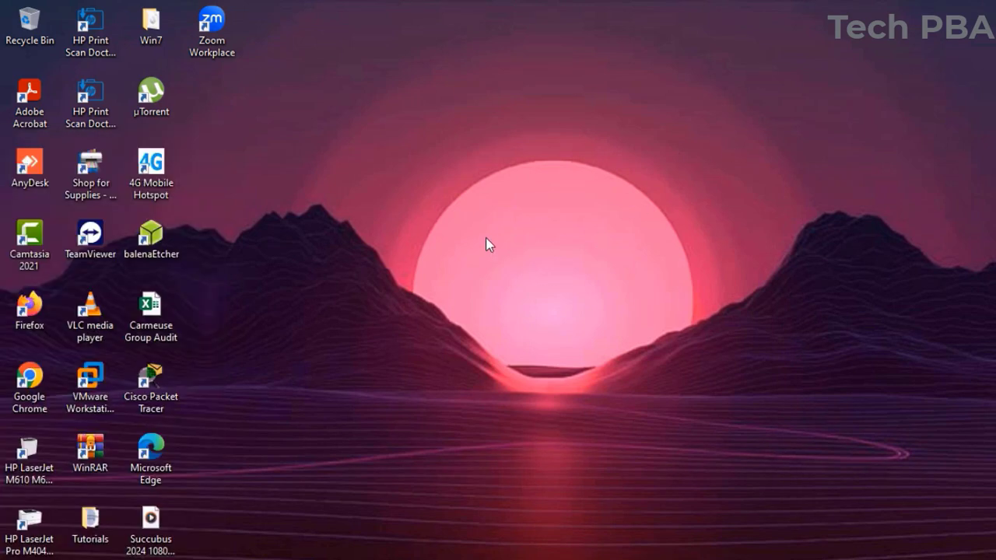
{"action": "key", "text": "super+x"}
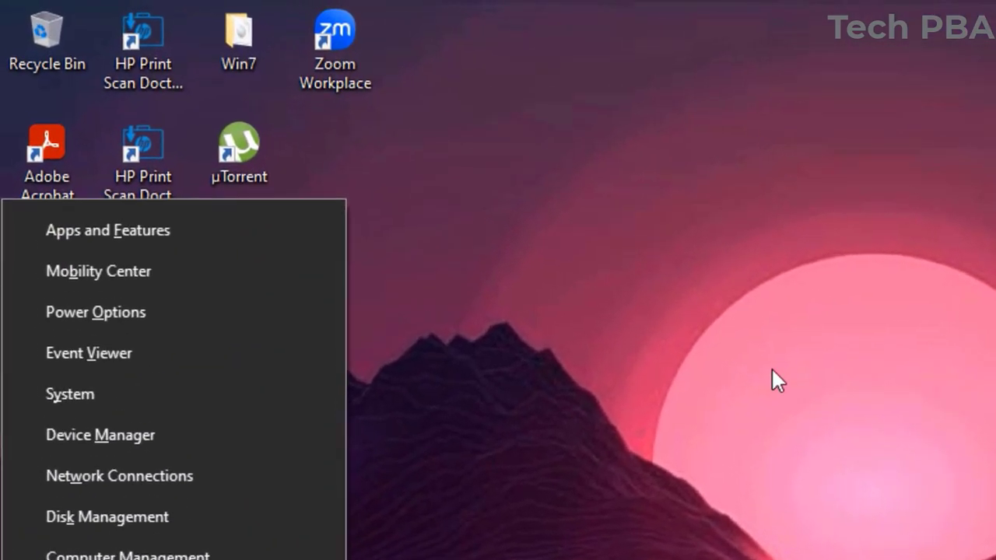
{"action": "key", "text": "w"}
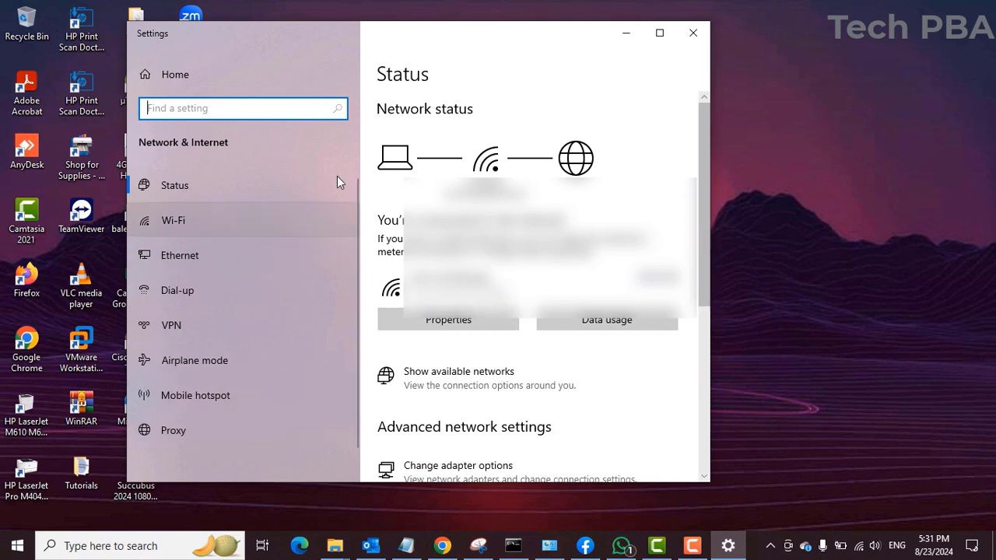
{"action": "left_click", "coordinate": [692, 31]}
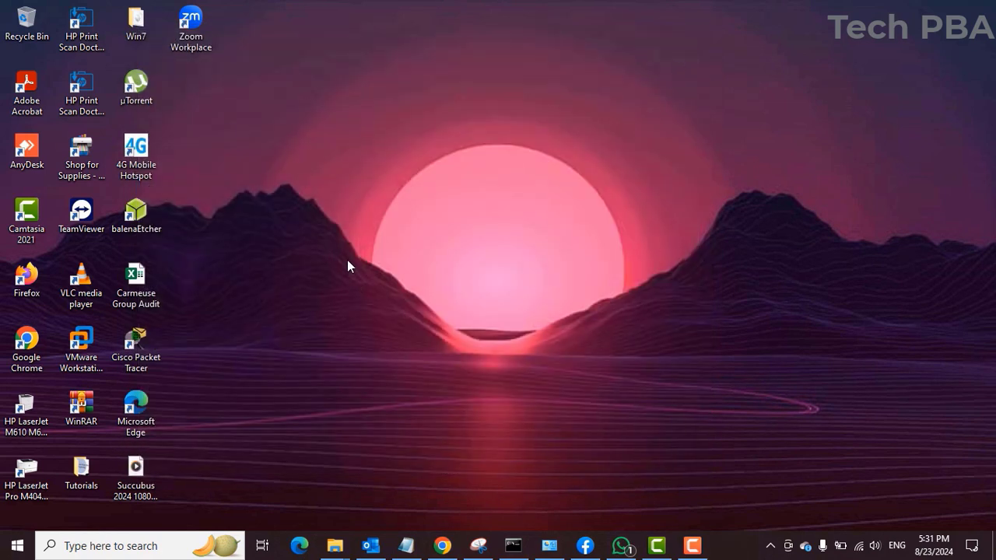
Step: Launch Disk Management from the Win+X menu with the K key
{"action": "key", "text": "super+x"}
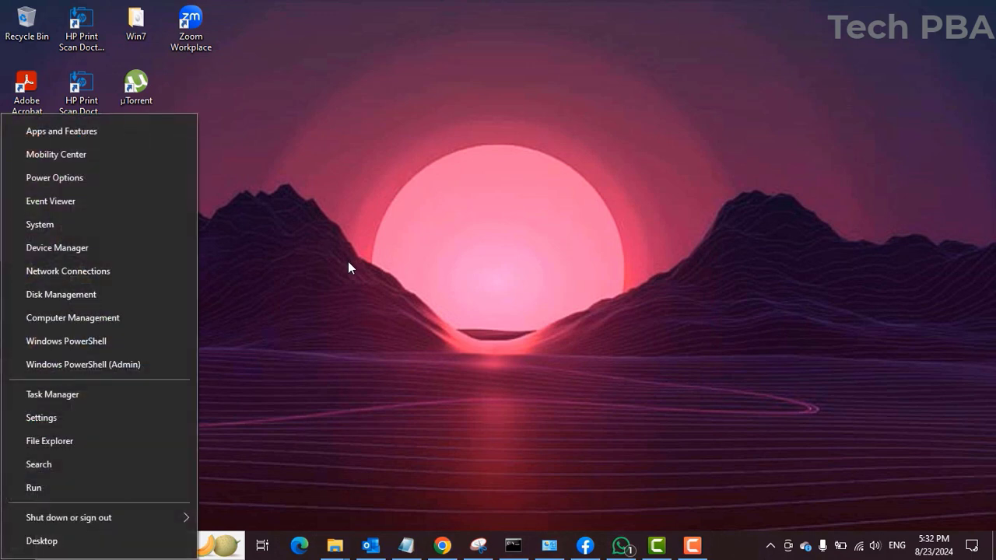
{"action": "key", "text": "Escape"}
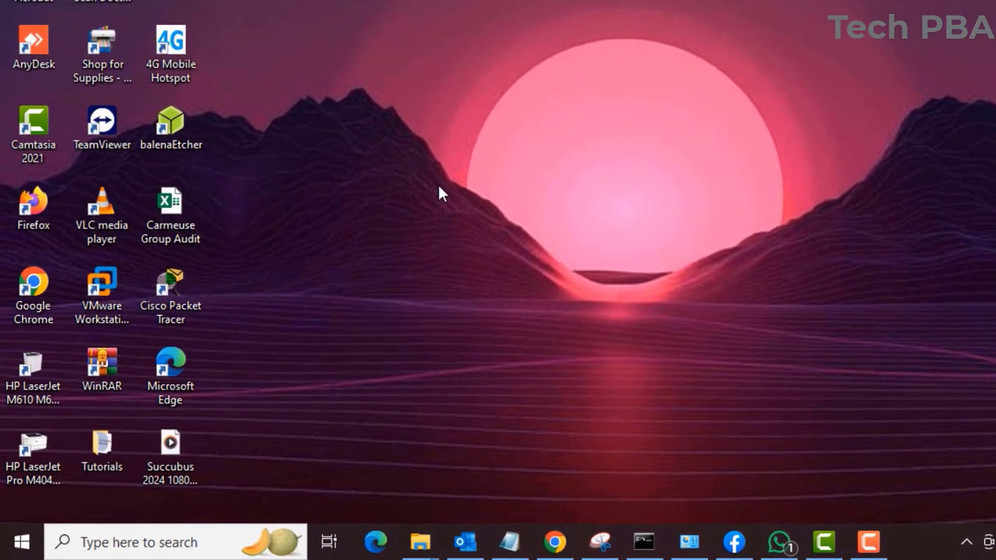
{"action": "key", "text": "super+x"}
{"action": "key", "text": "k"}
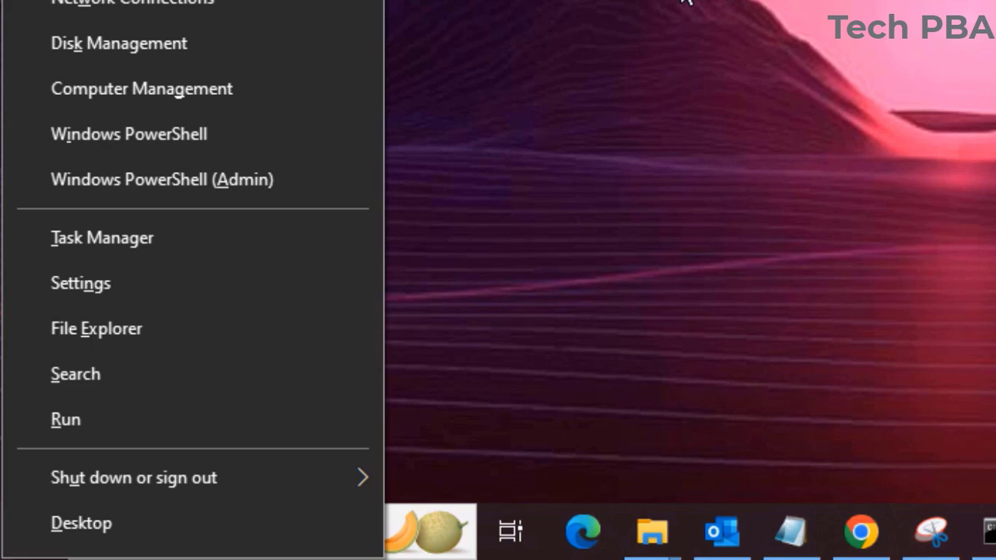
{"action": "key", "text": "Escape"}
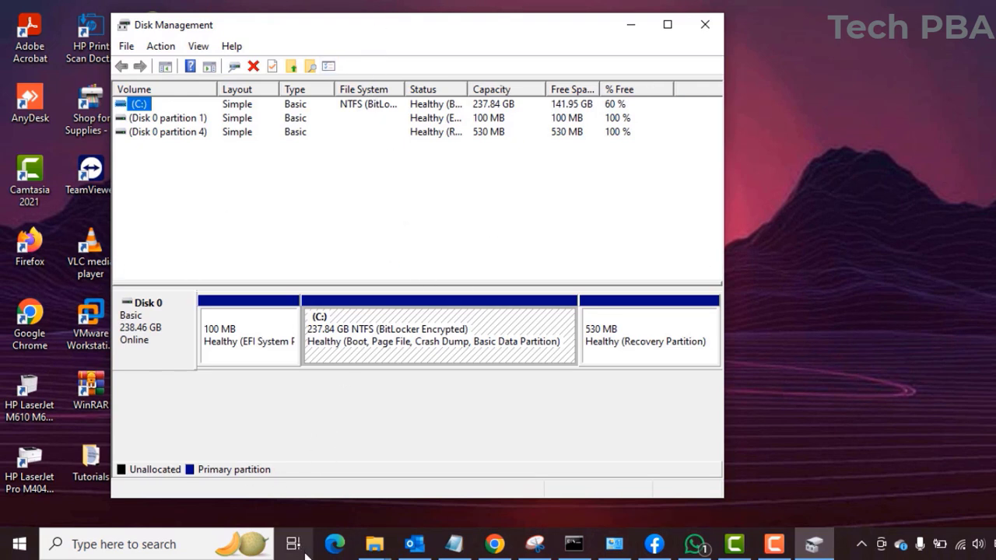
Step: Inspect Disk 0's EFI, C: and recovery partitions, then close Disk Management
{"action": "mouse_move", "coordinate": [375, 550]}
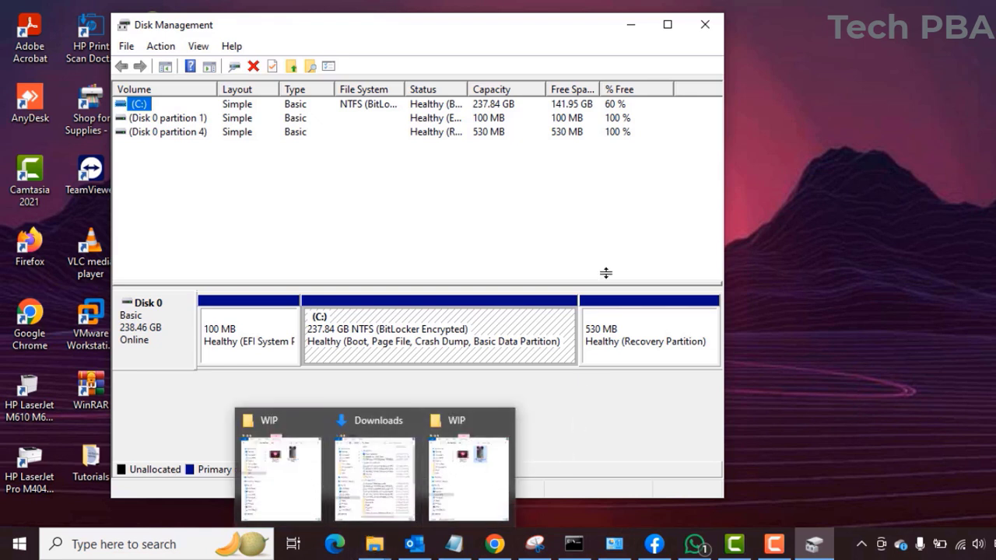
{"action": "left_click", "coordinate": [160, 120]}
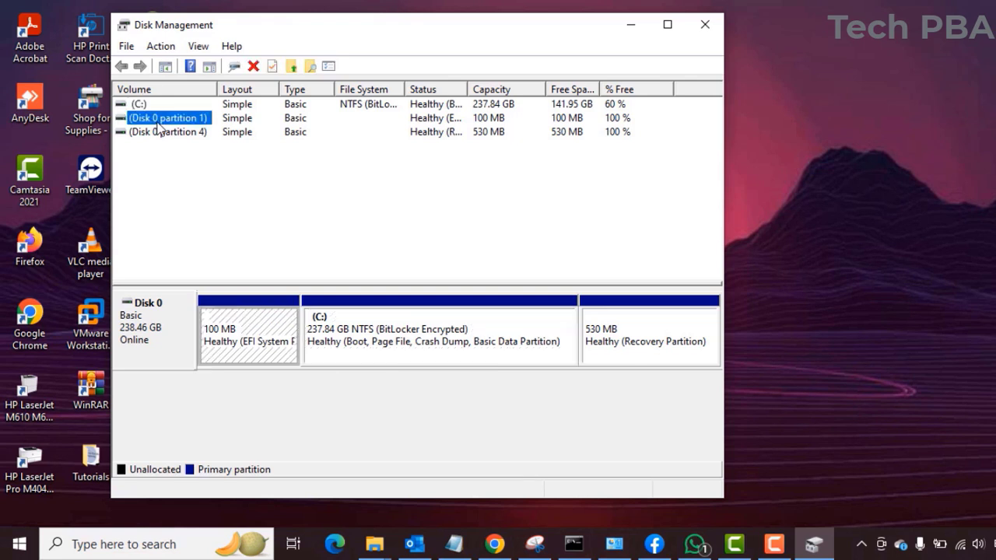
{"action": "left_click", "coordinate": [161, 133]}
{"action": "left_click", "coordinate": [165, 118]}
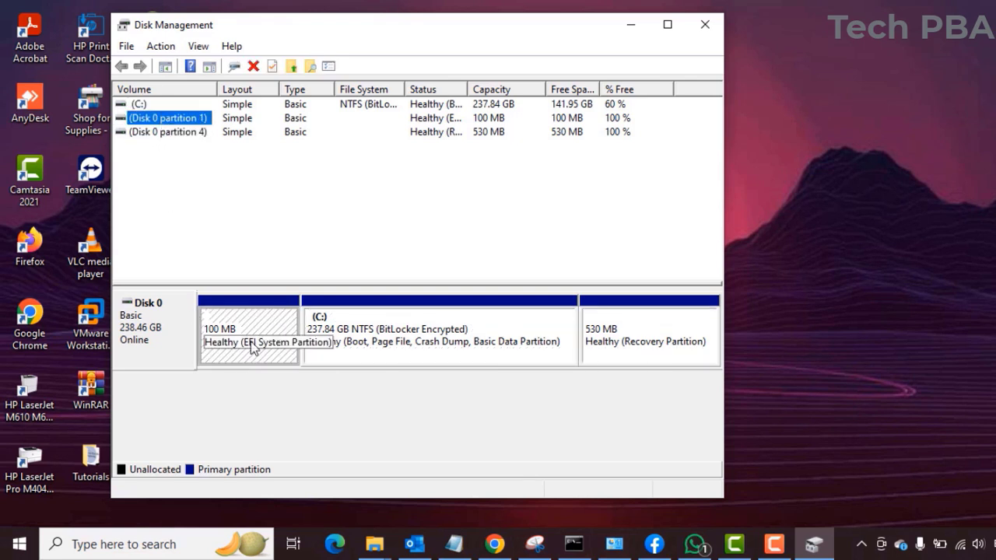
{"action": "left_click", "coordinate": [363, 311]}
{"action": "left_click", "coordinate": [167, 355]}
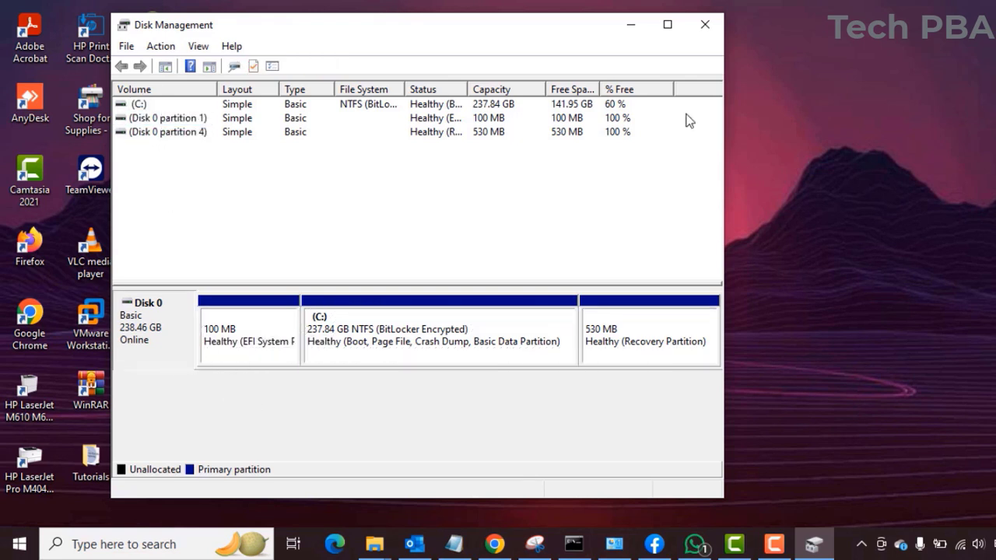
{"action": "left_click", "coordinate": [705, 24]}
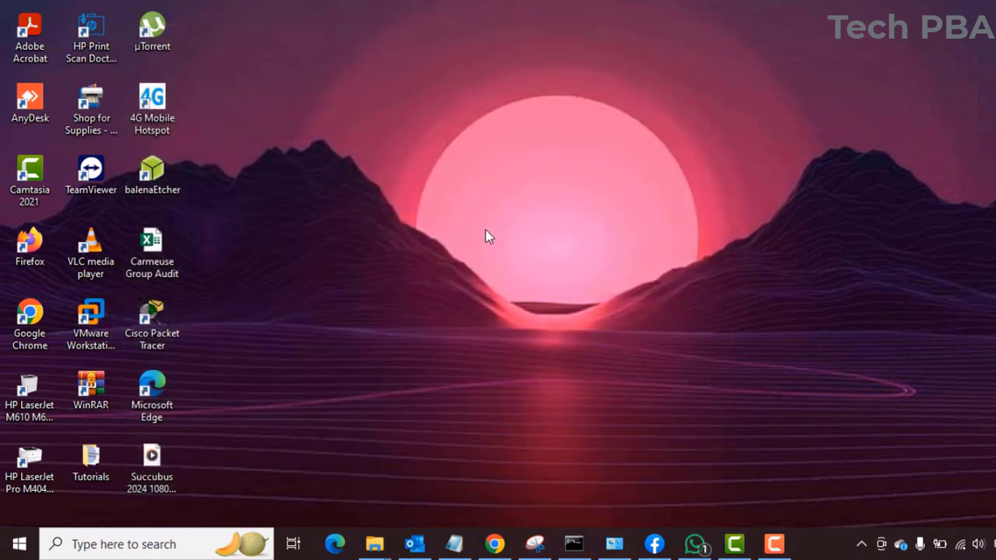
Step: Show the A access key for Windows PowerShell (Admin) in the Win+X menu, then dismiss it
{"action": "key", "text": "super+x"}
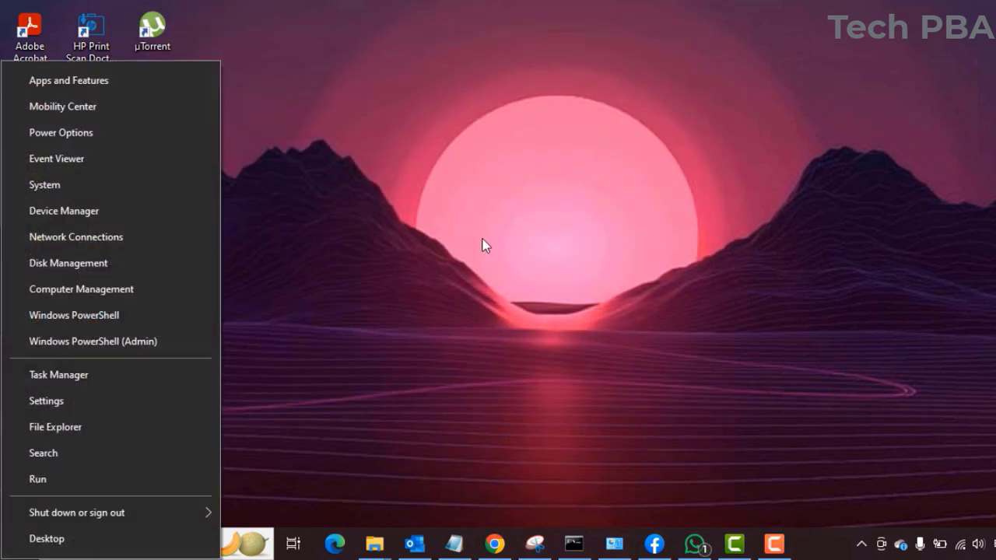
{"action": "key", "text": "super+x"}
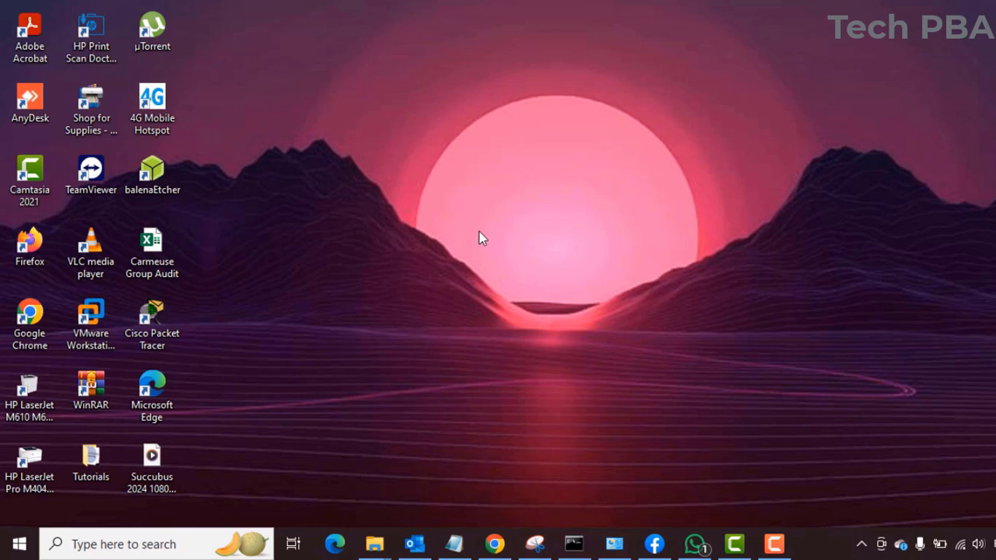
{"action": "key", "text": "super+x"}
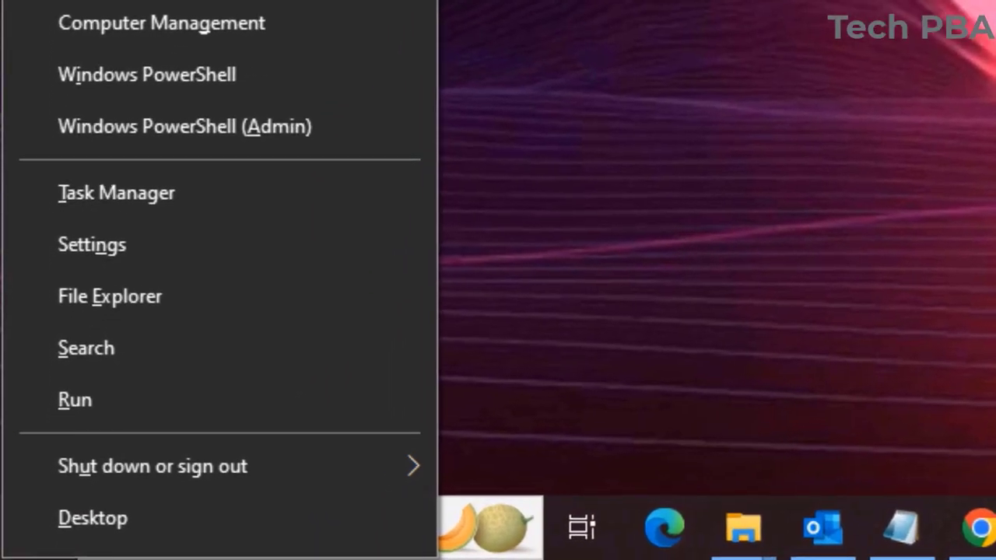
{"action": "key", "text": "a"}
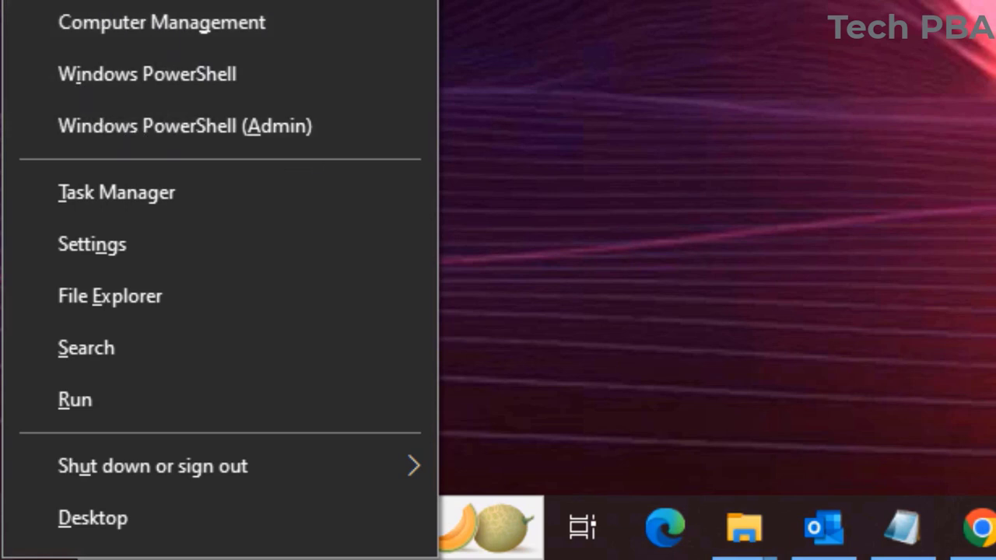
{"action": "key", "text": "Escape"}
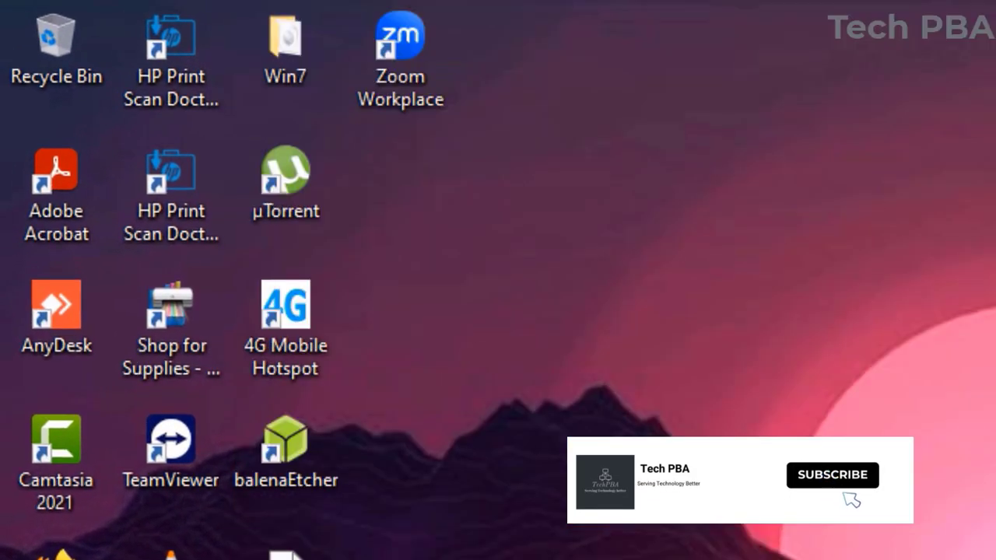
Step: Reopen the quick-link menu, ready to launch Windows PowerShell
{"action": "key", "text": "super+x"}
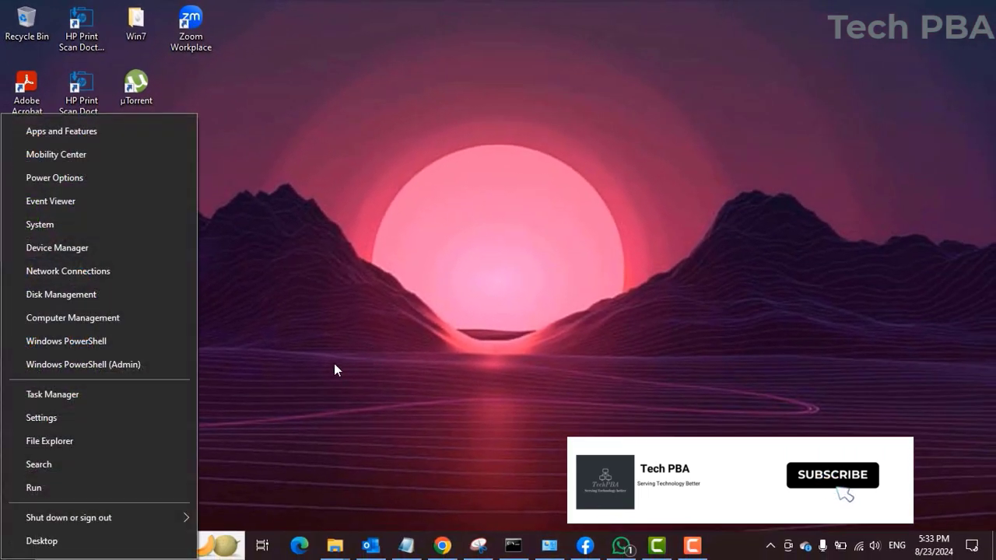
{"action": "left_click", "coordinate": [424, 280]}
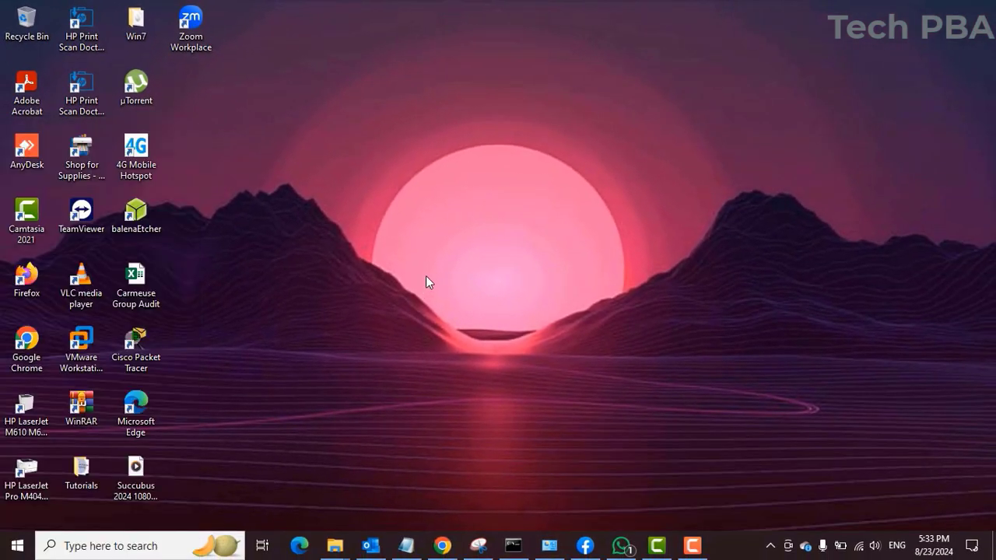
{"action": "key", "text": "super+x"}
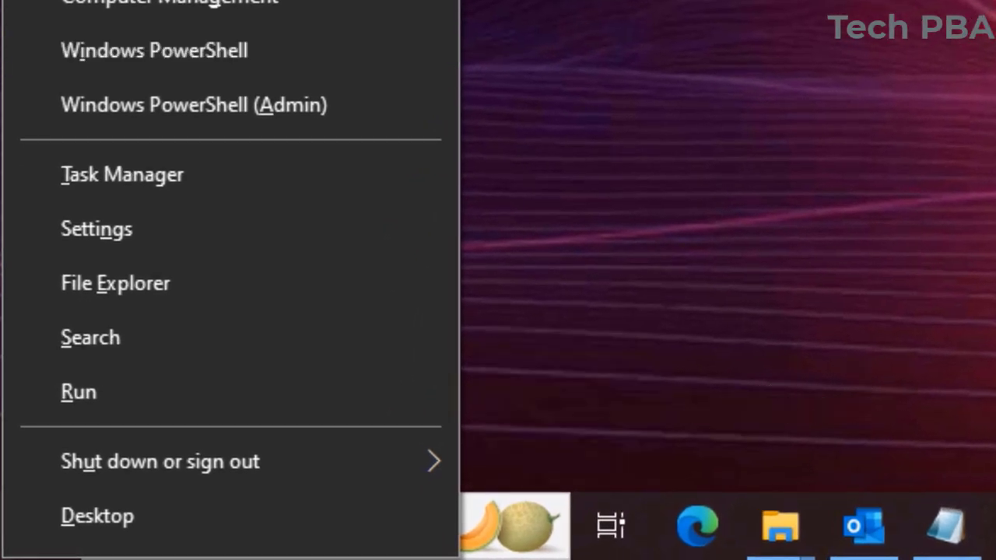
{"action": "key", "text": "i"}
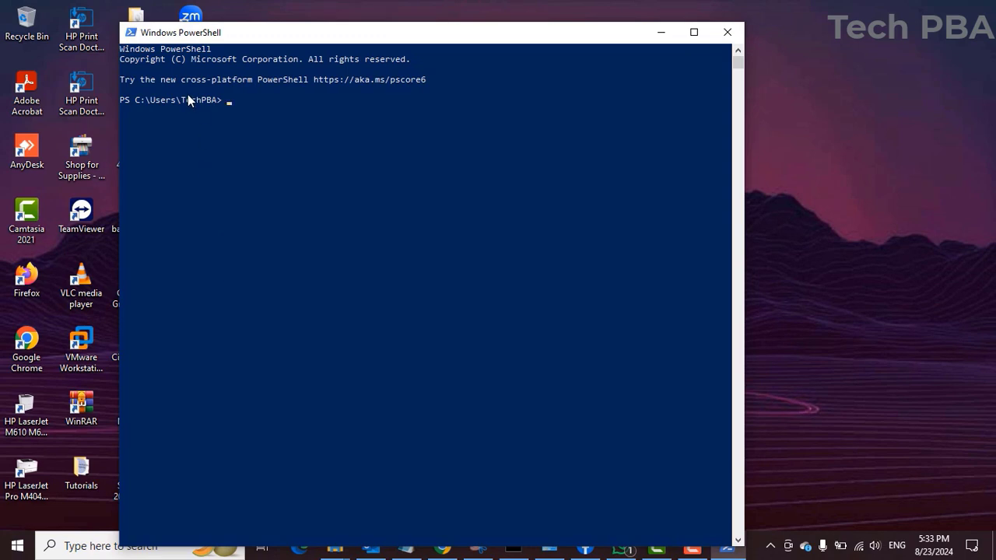
{"action": "left_click", "coordinate": [727, 32]}
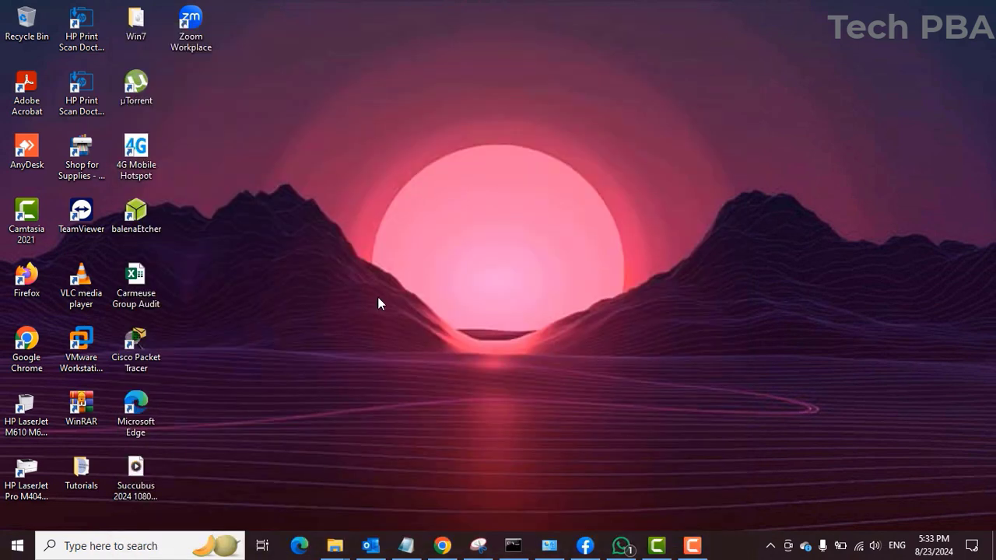
{"action": "key", "text": "super+x"}
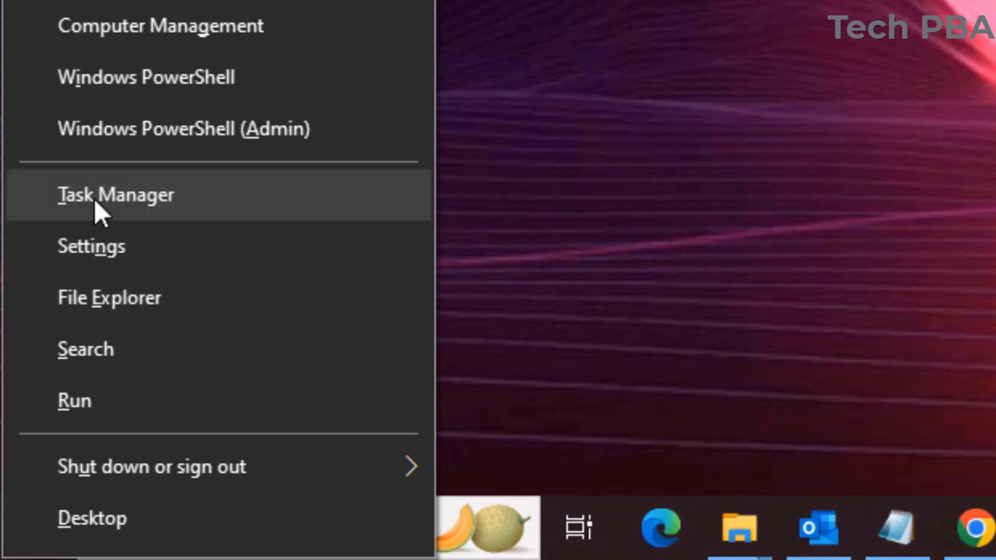
Step: Open Task Manager and select Chrome, Edge, Outlook, Notepad and Snipping Tool in turn
{"action": "key", "text": "t"}
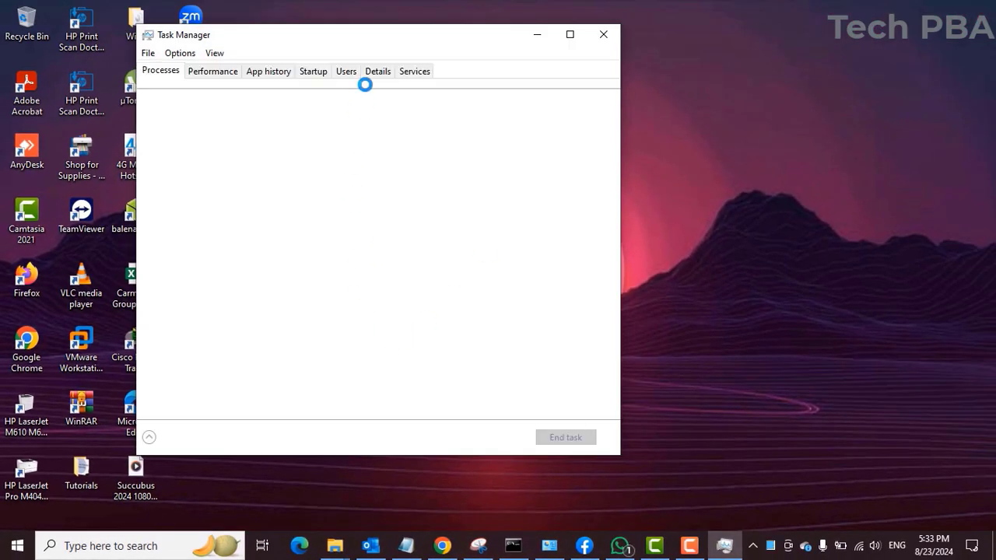
{"action": "mouse_move", "coordinate": [343, 44]}
{"action": "left_mouse_down"}
{"action": "mouse_move", "coordinate": [351, 76]}
{"action": "mouse_move", "coordinate": [338, 56]}
{"action": "left_mouse_up"}
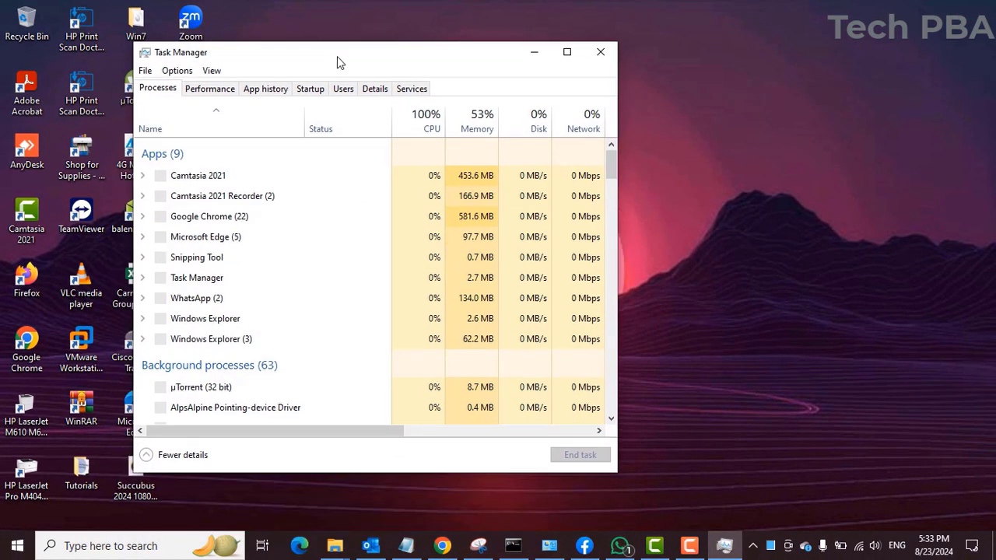
{"action": "left_click", "coordinate": [199, 216]}
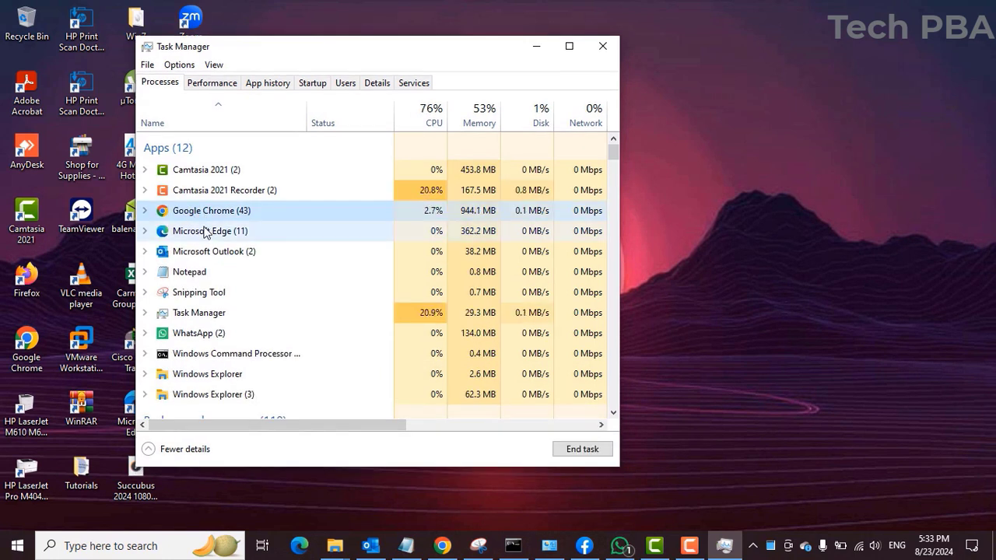
{"action": "left_click", "coordinate": [202, 230]}
{"action": "left_click", "coordinate": [206, 255]}
{"action": "left_click", "coordinate": [201, 233]}
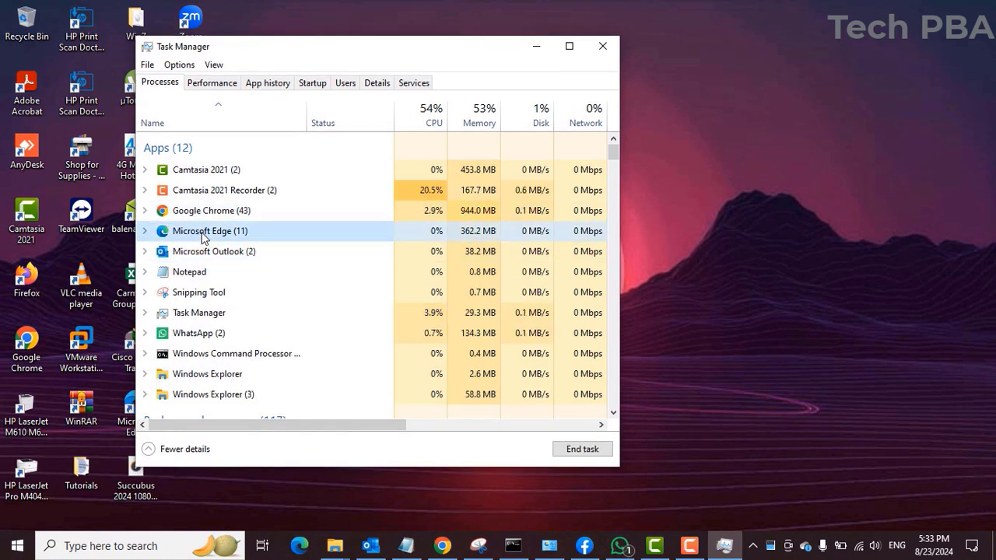
{"action": "left_click", "coordinate": [198, 274]}
{"action": "left_click", "coordinate": [194, 298]}
Step: End the Snipping Tool task, close Task Manager, and reopen the quick-link menu
{"action": "right_click", "coordinate": [190, 287]}
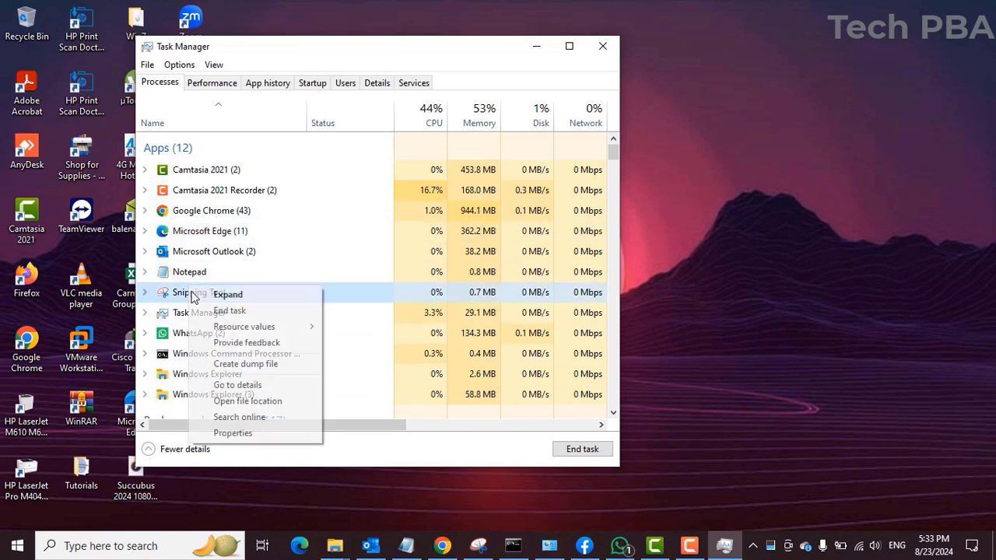
{"action": "left_click", "coordinate": [241, 312]}
{"action": "scroll", "coordinate": [265, 343], "scroll_direction": "down", "scroll_amount": 3}
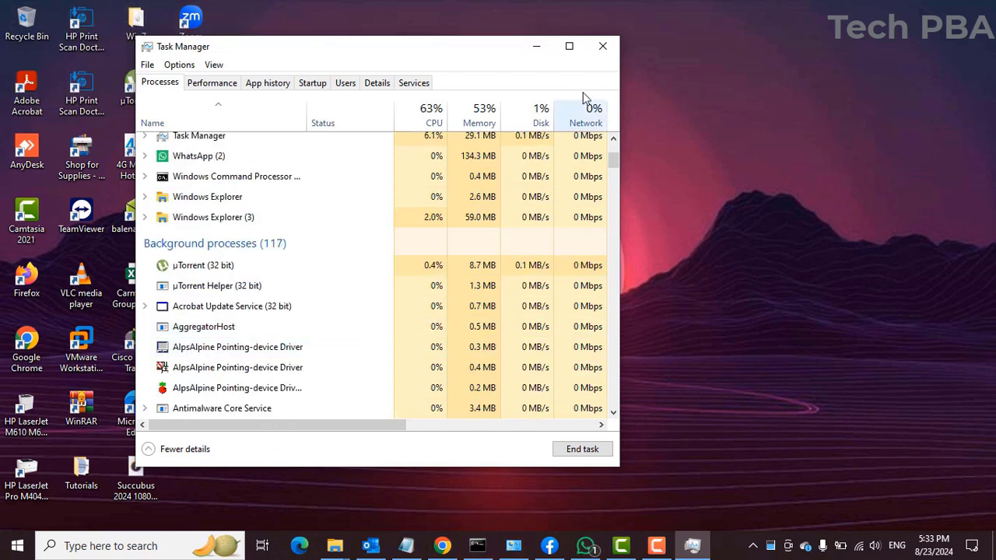
{"action": "left_click", "coordinate": [602, 46]}
{"action": "key", "text": "super+x"}
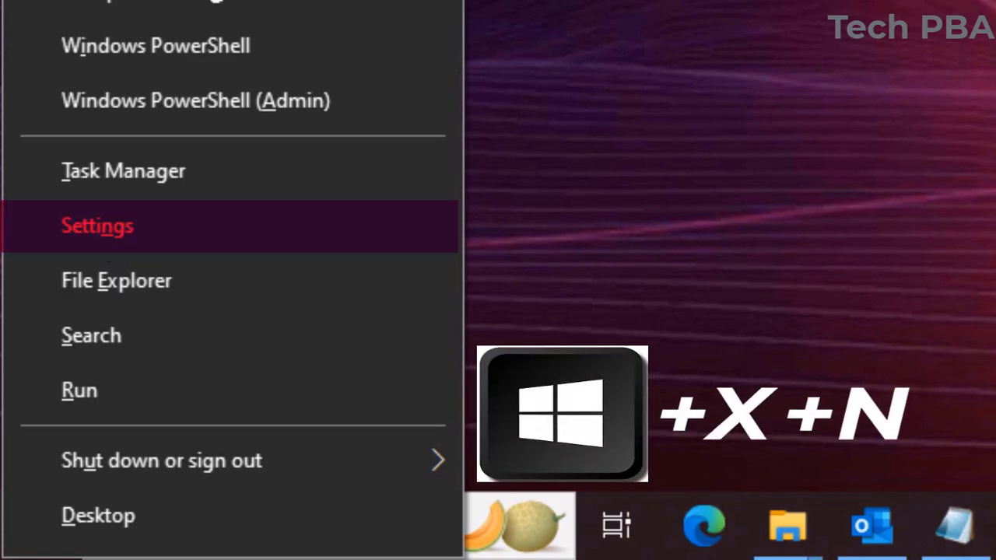
Step: Open the Settings home page (System, Devices, Network & Internet) with N, then close it
{"action": "key", "text": "n"}
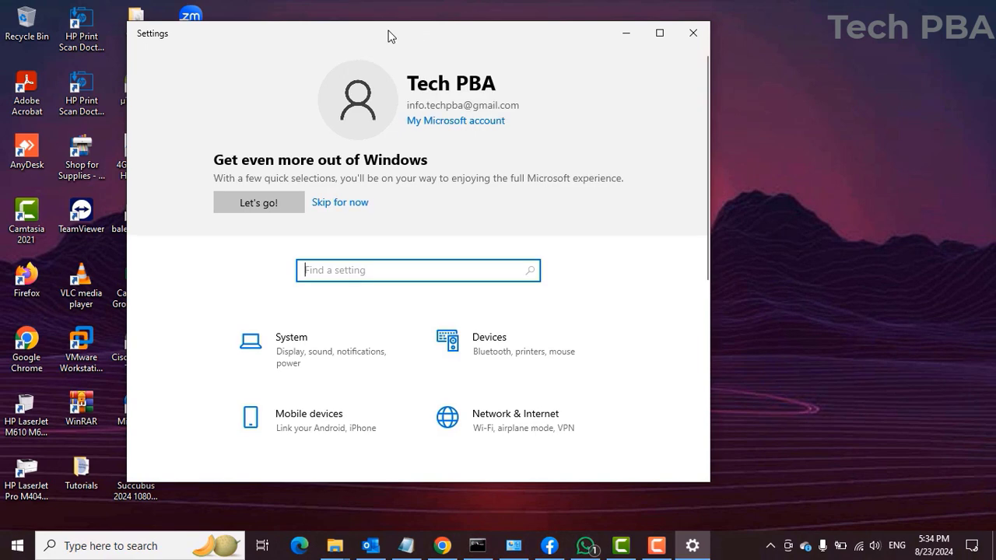
{"action": "left_click_drag", "start_coordinate": [358, 33], "coordinate": [380, 34]}
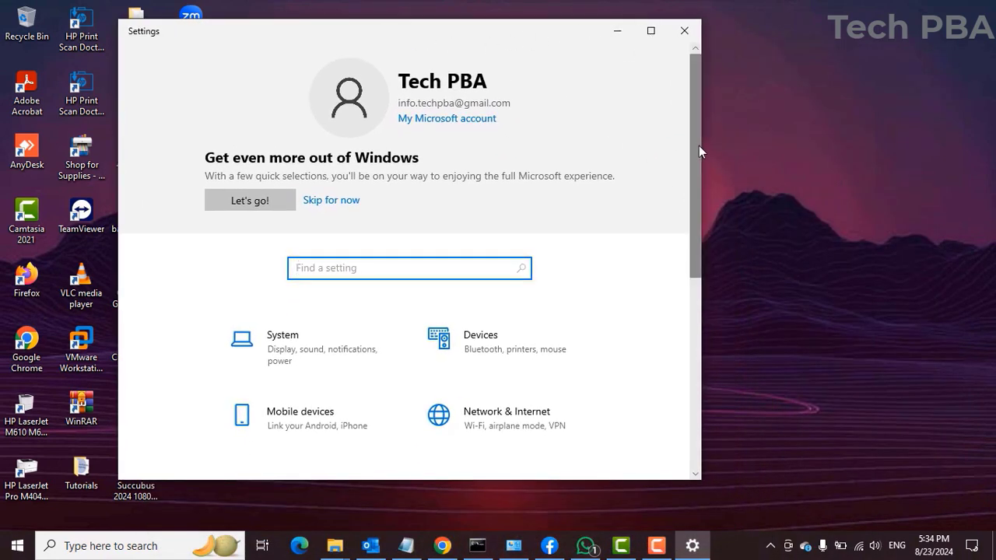
{"action": "left_click_drag", "start_coordinate": [699, 146], "coordinate": [690, 127]}
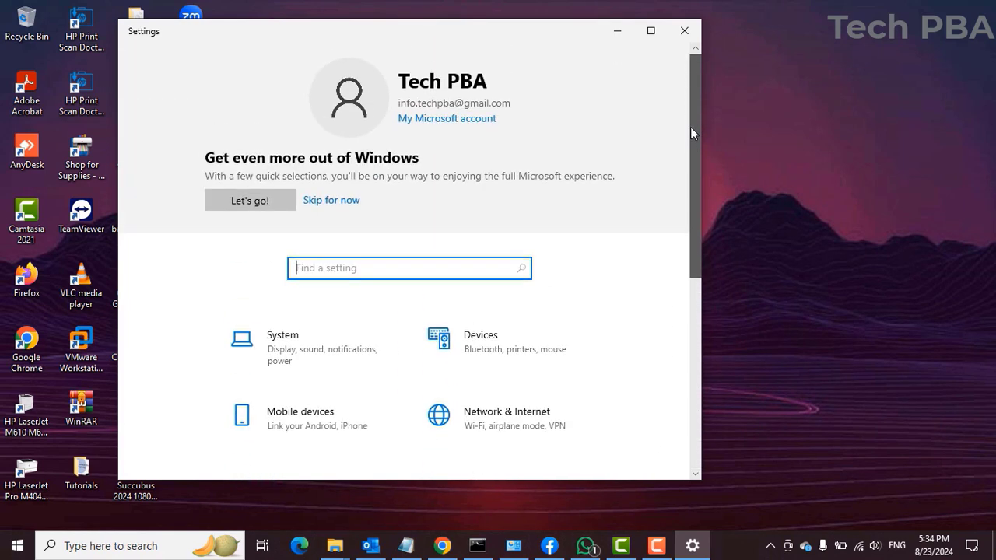
{"action": "left_click", "coordinate": [684, 30]}
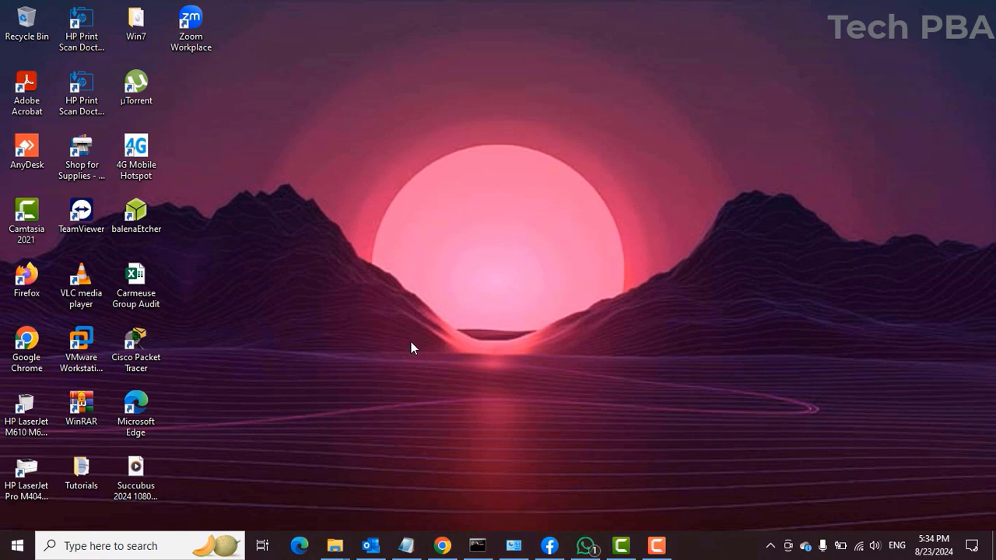
{"action": "key", "text": "super+x"}
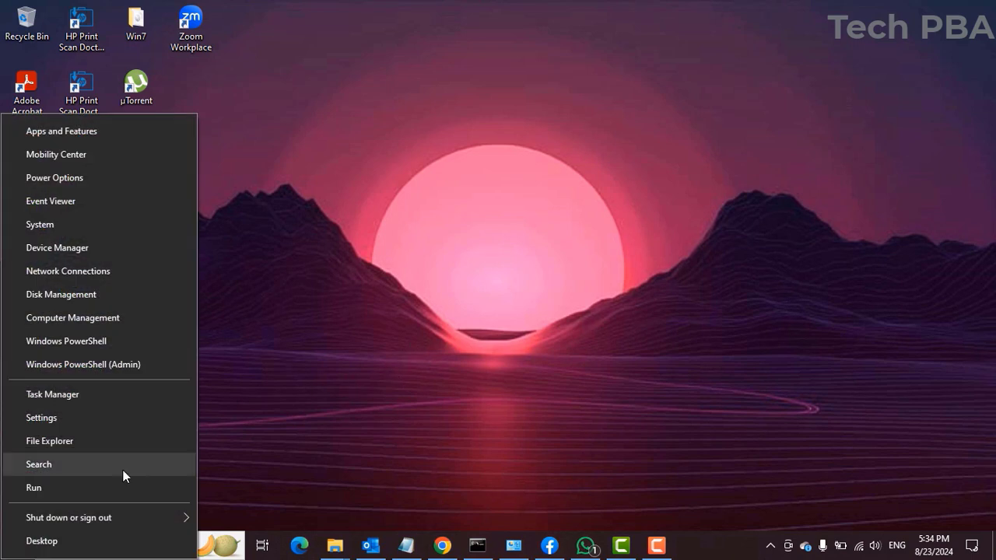
{"action": "left_click", "coordinate": [478, 222]}
{"action": "key", "text": "super+x"}
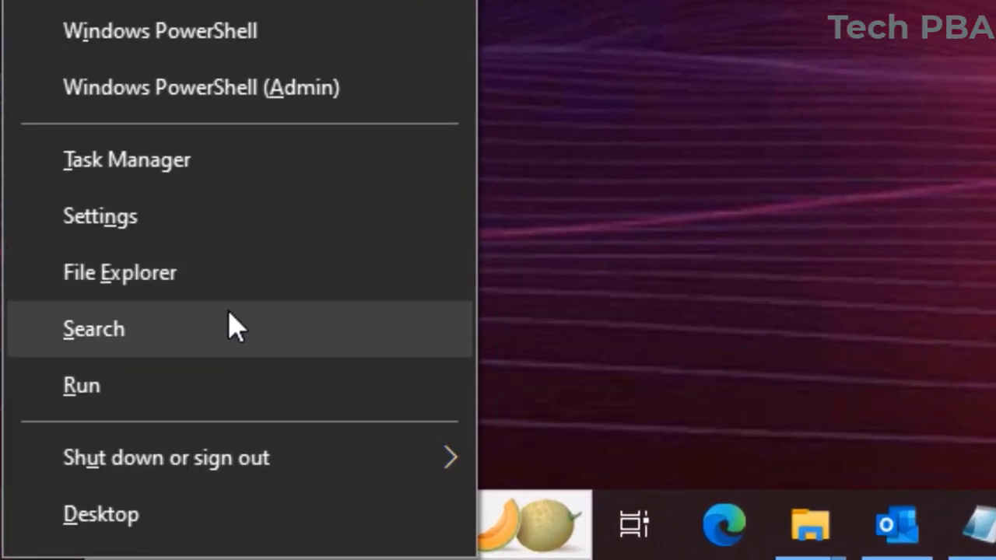
{"action": "key", "text": "Escape"}
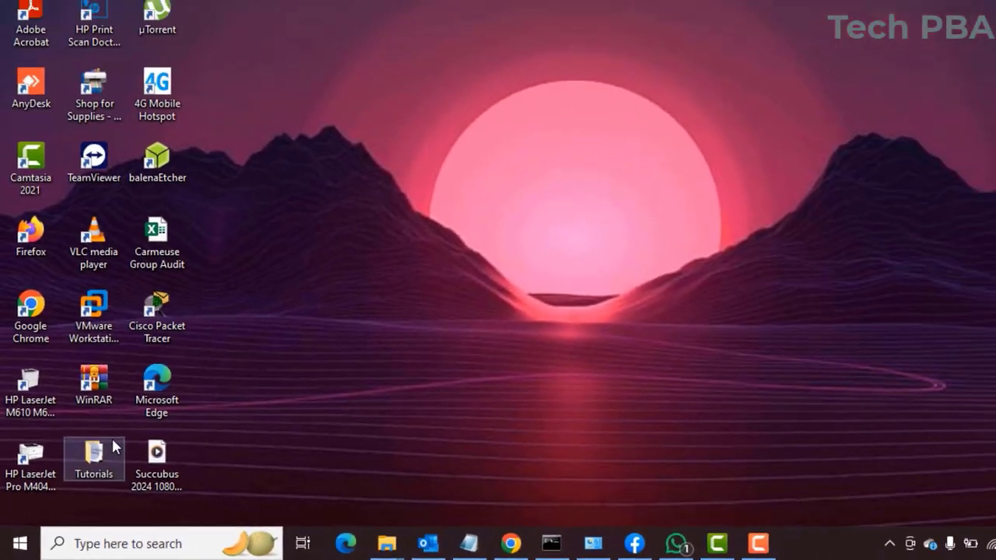
{"action": "key", "text": "super+e"}
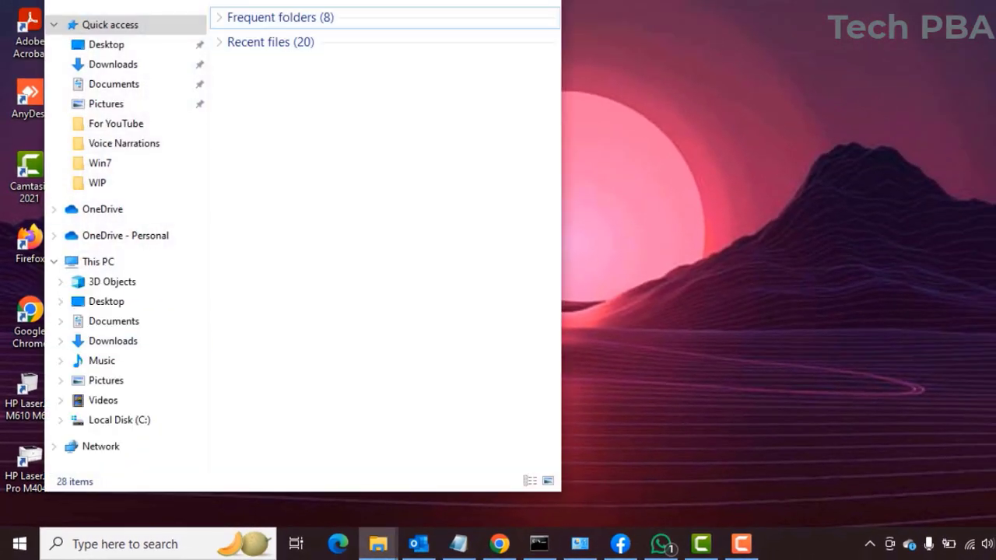
{"action": "left_click", "coordinate": [113, 272]}
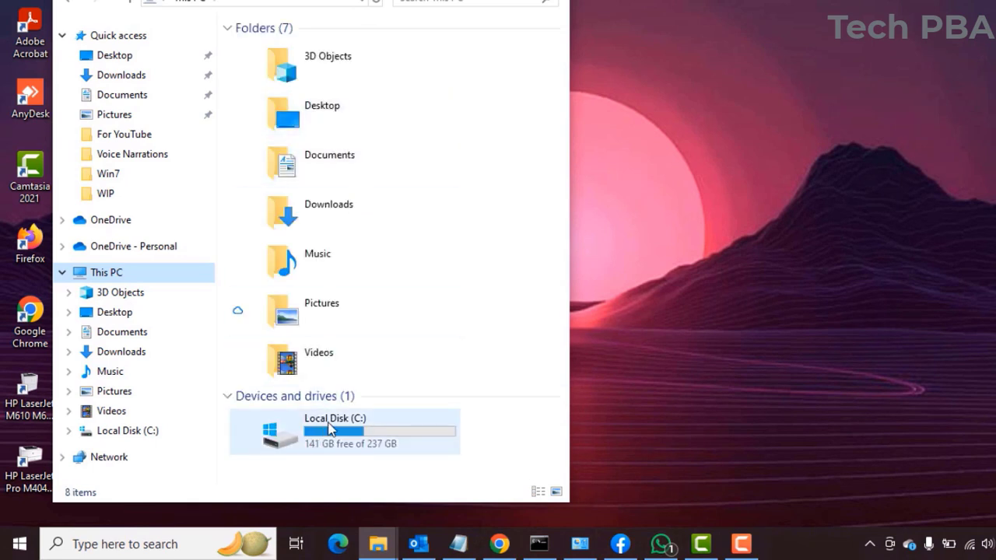
{"action": "double_click", "coordinate": [331, 428]}
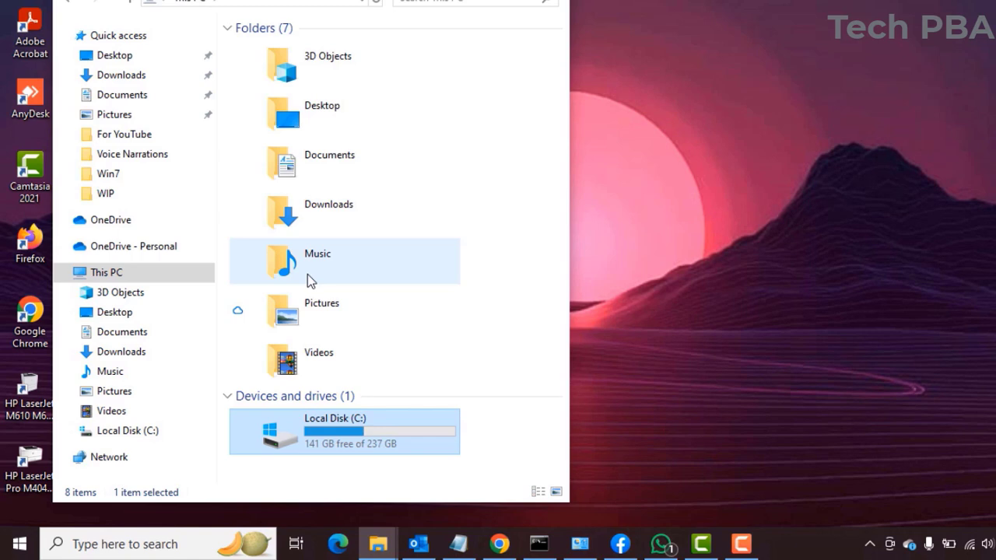
{"action": "left_click", "coordinate": [303, 339]}
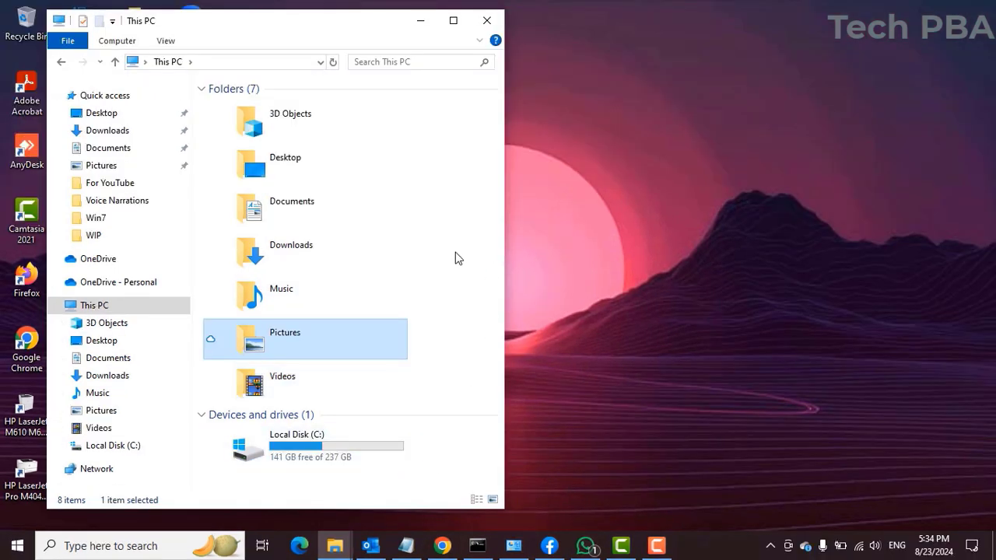
{"action": "left_click", "coordinate": [486, 21]}
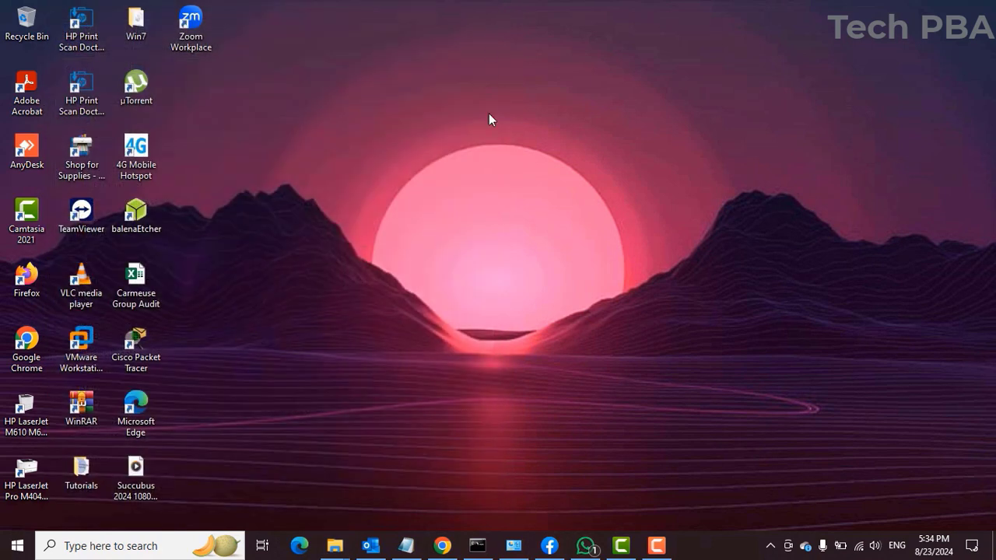
{"action": "key", "text": "super+x"}
{"action": "left_click", "coordinate": [446, 216]}
{"action": "key", "text": "super+x"}
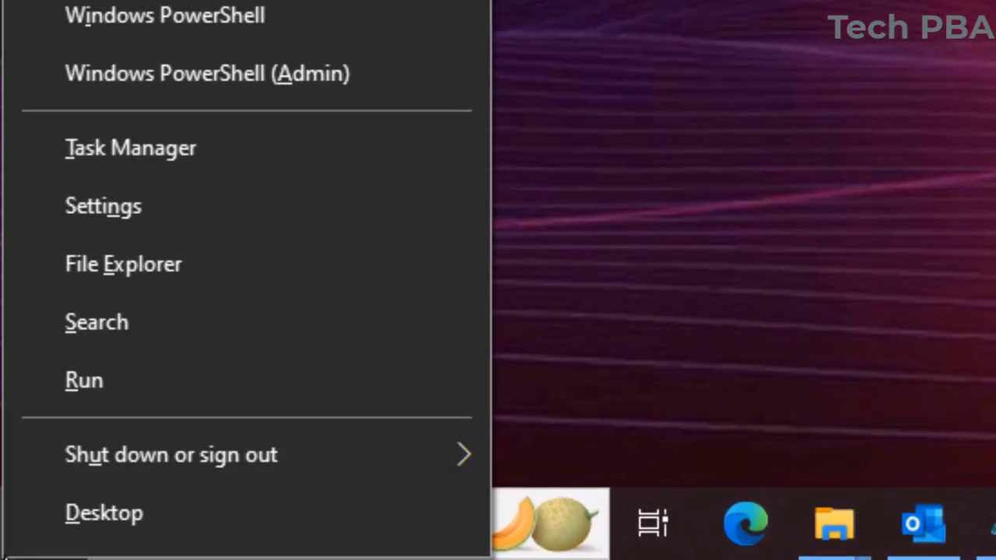
{"action": "key", "text": "r"}
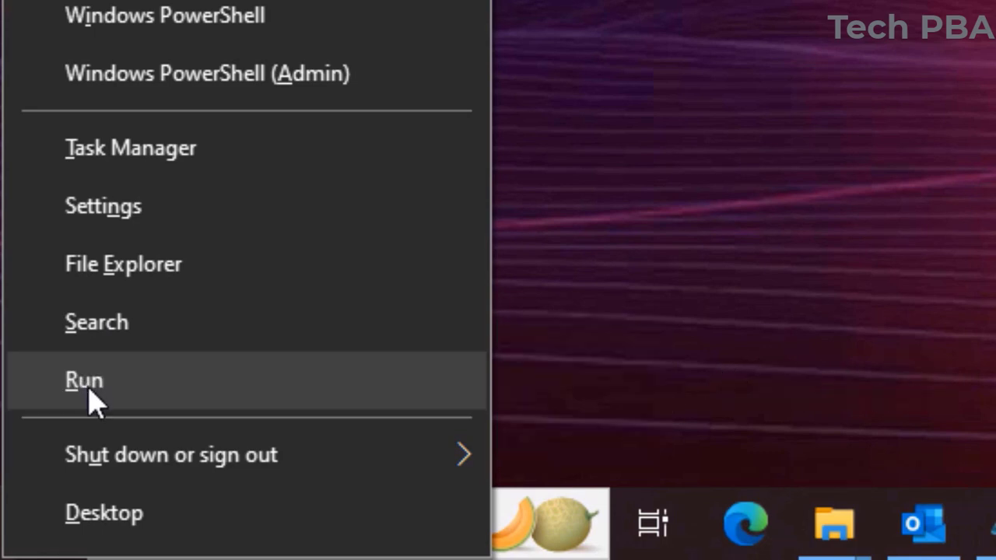
{"action": "left_click", "coordinate": [88, 393]}
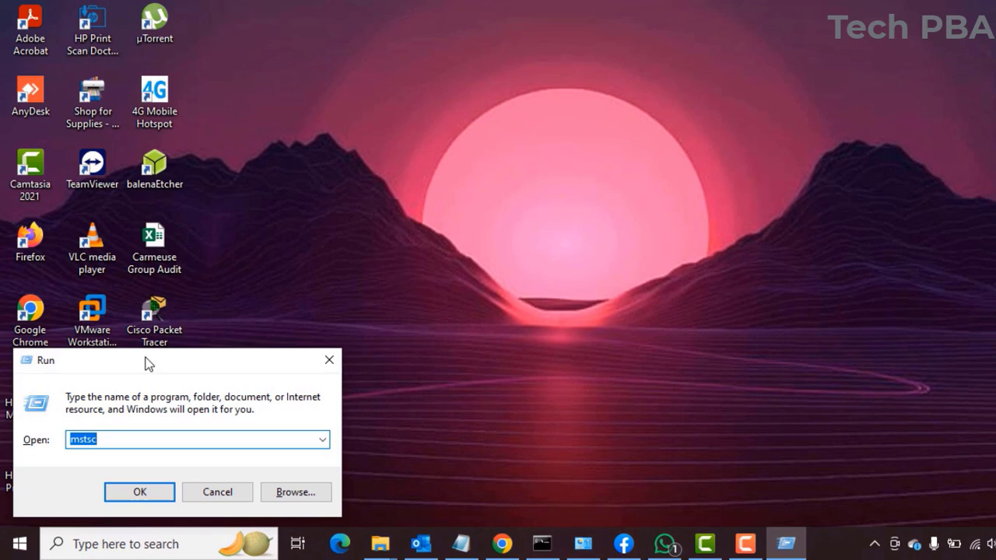
{"action": "left_click_drag", "start_coordinate": [148, 363], "coordinate": [168, 328]}
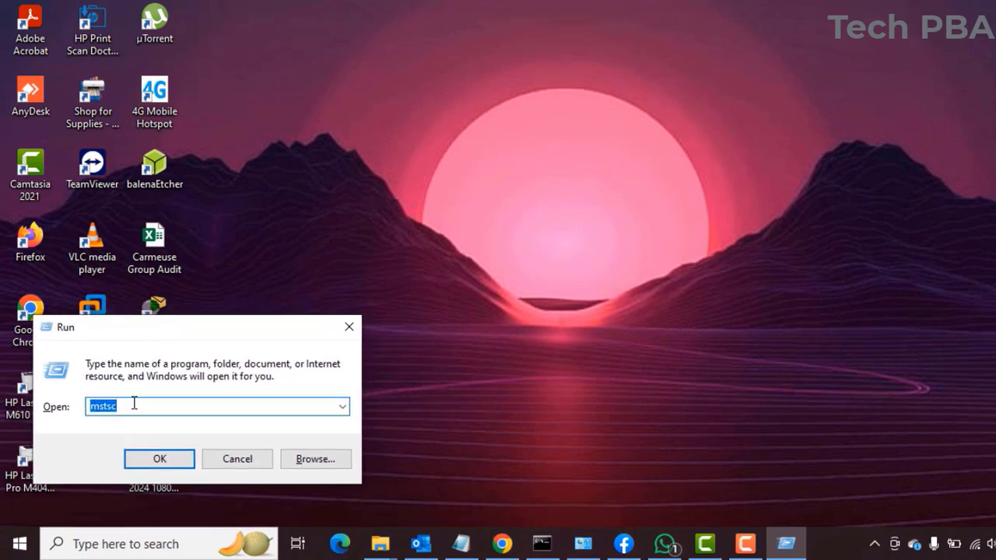
{"action": "left_click", "coordinate": [138, 409]}
{"action": "key", "text": "Return"}
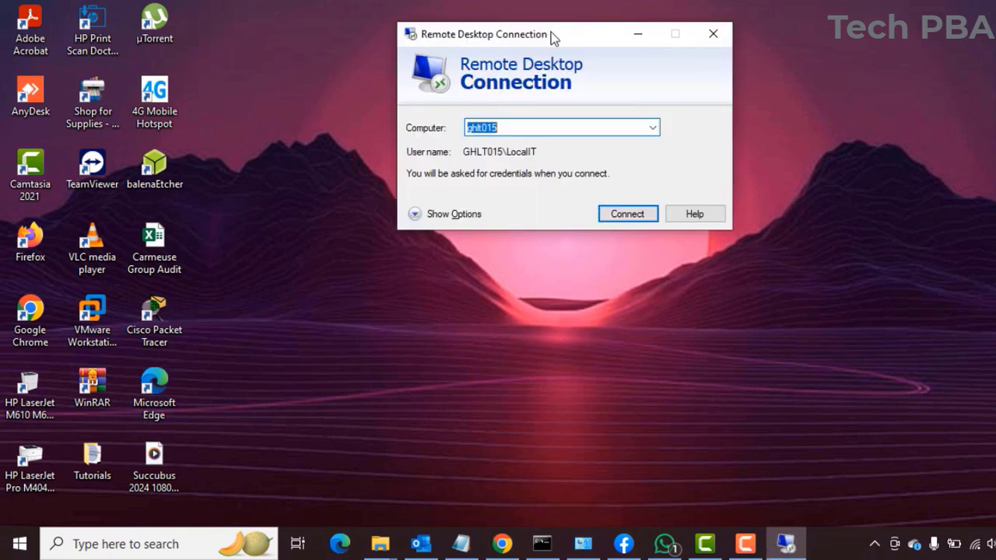
{"action": "left_click_drag", "start_coordinate": [550, 32], "coordinate": [550, 61]}
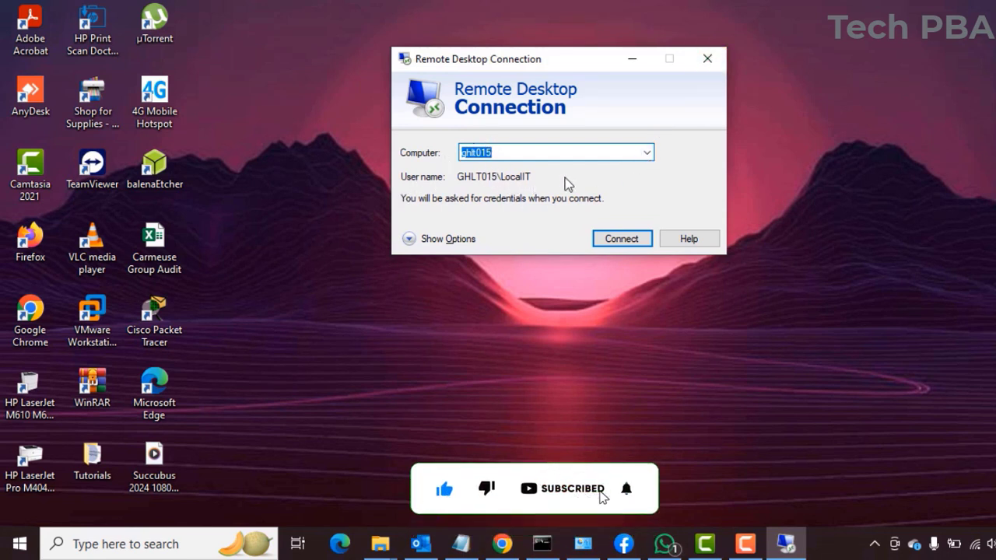
{"action": "left_click", "coordinate": [708, 64]}
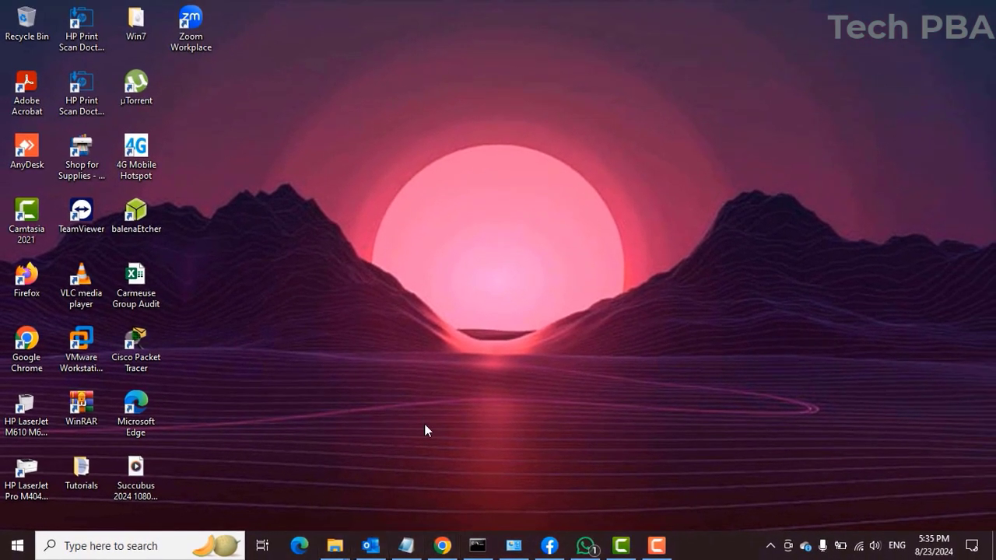
{"action": "key", "text": "super+x"}
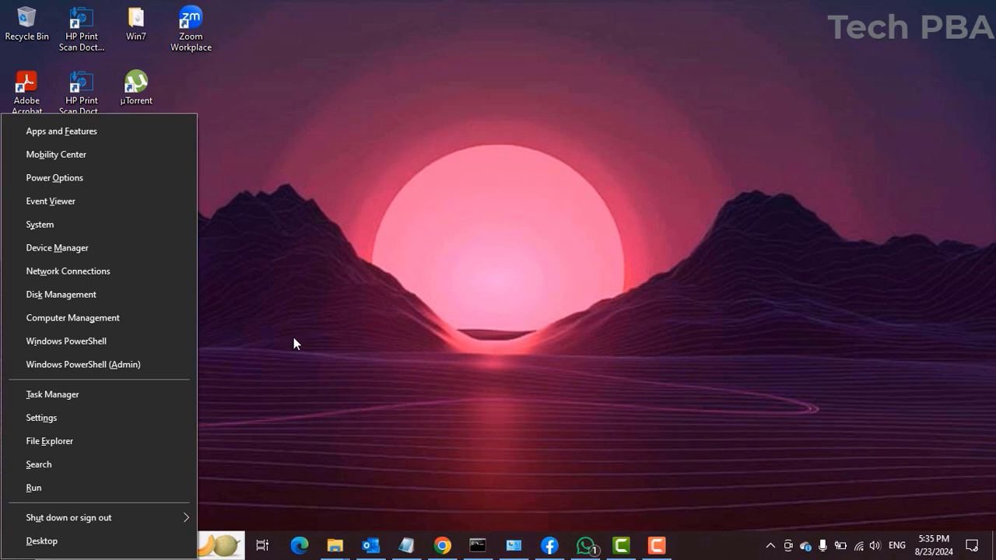
{"action": "key", "text": "u"}
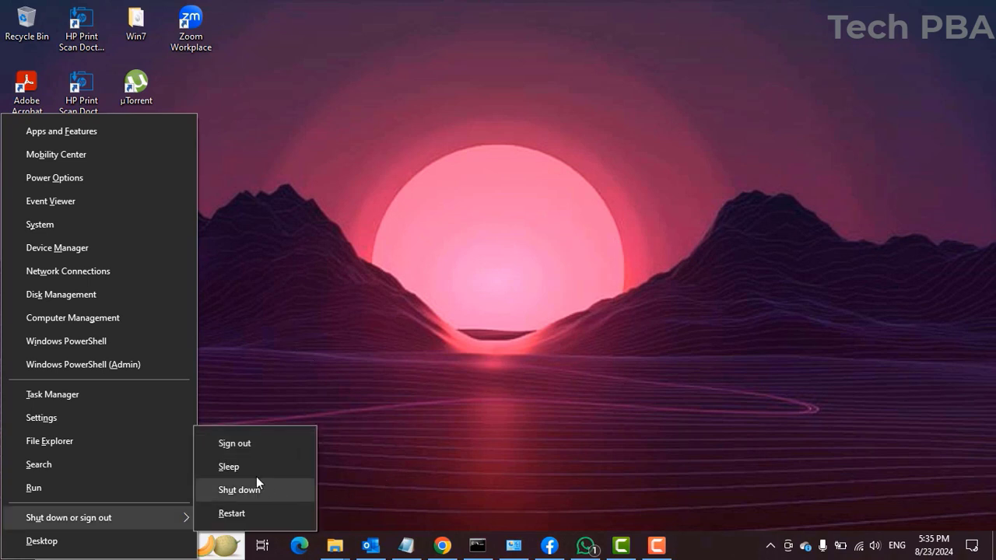